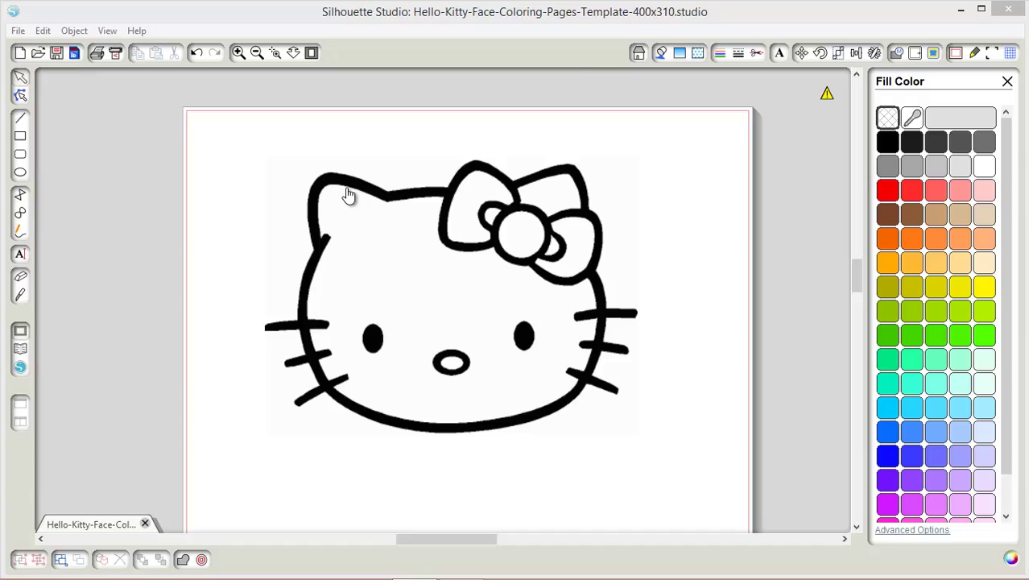
click(18, 31)
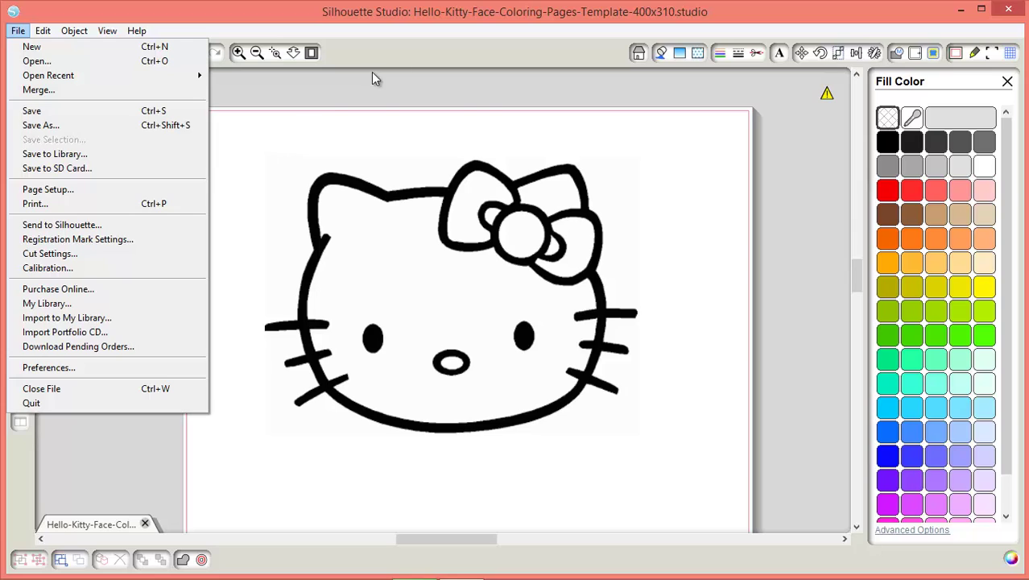
click(506, 117)
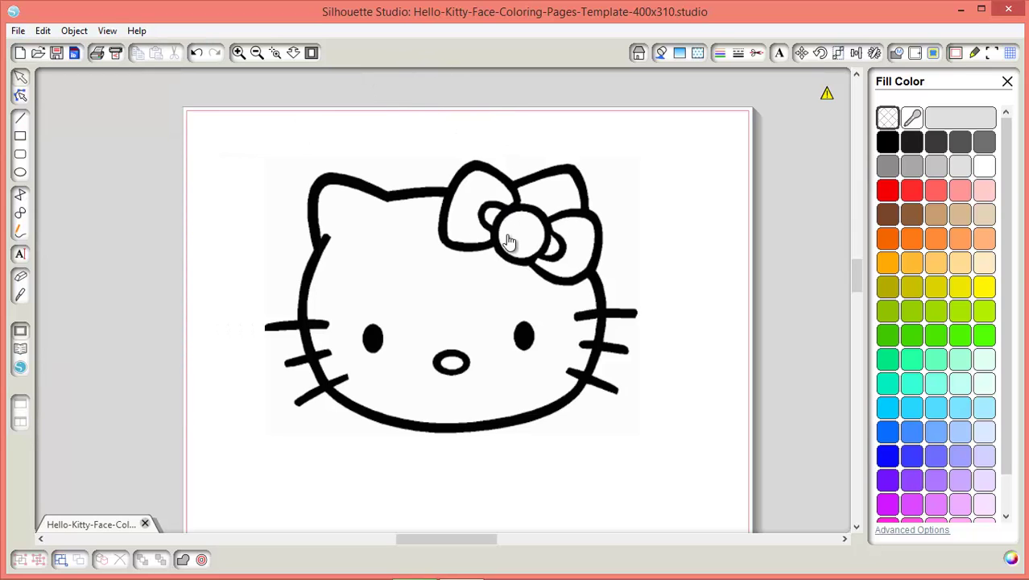
Try the Cut style on the Hello Kitty image and return it to No Cut.
click(587, 241)
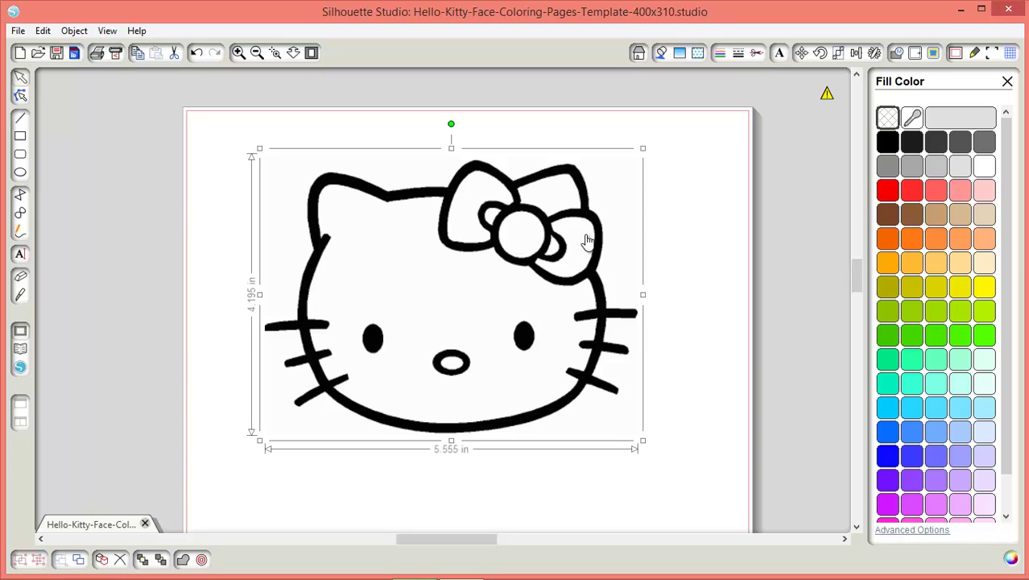
click(757, 53)
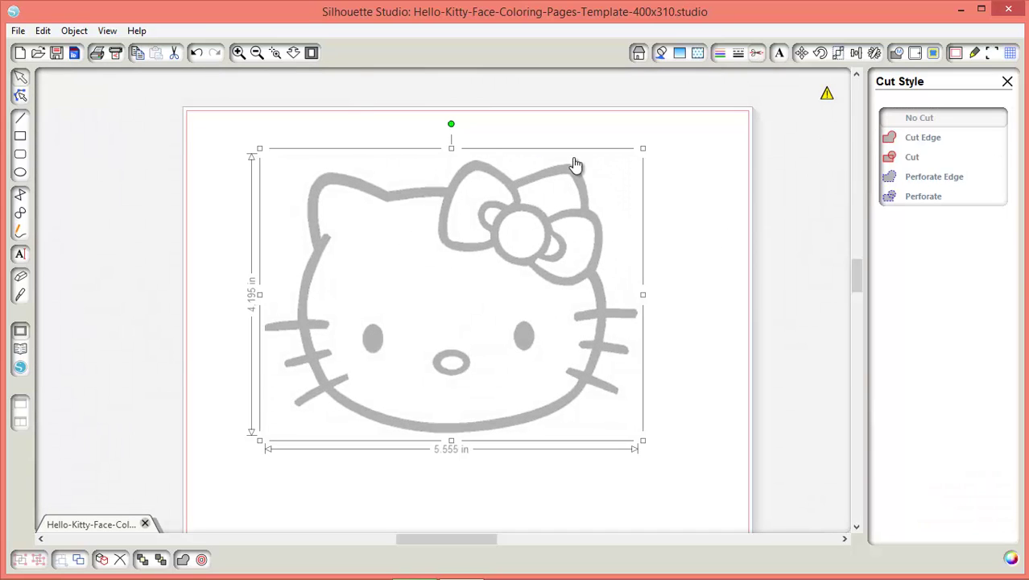
click(908, 158)
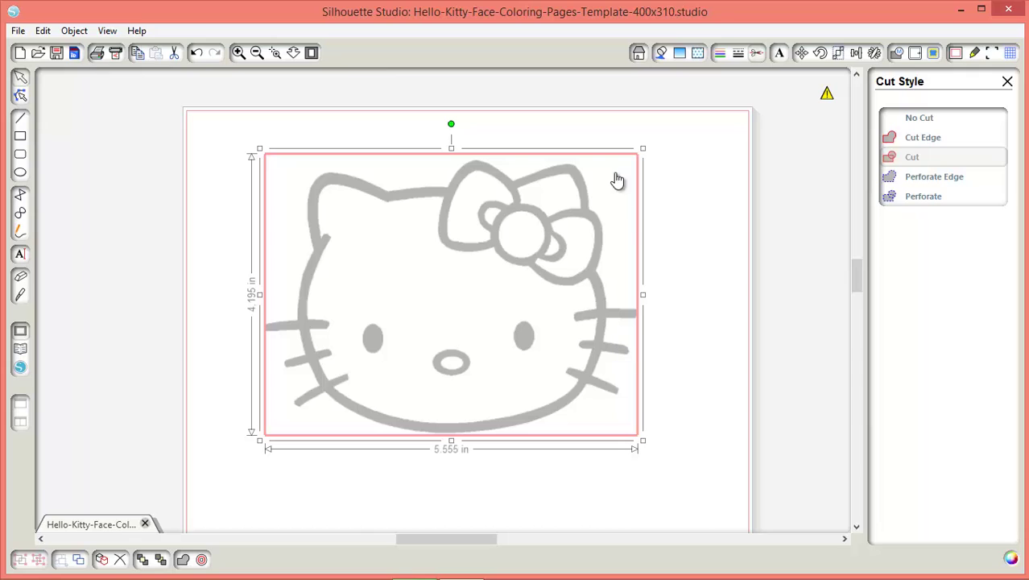
click(925, 121)
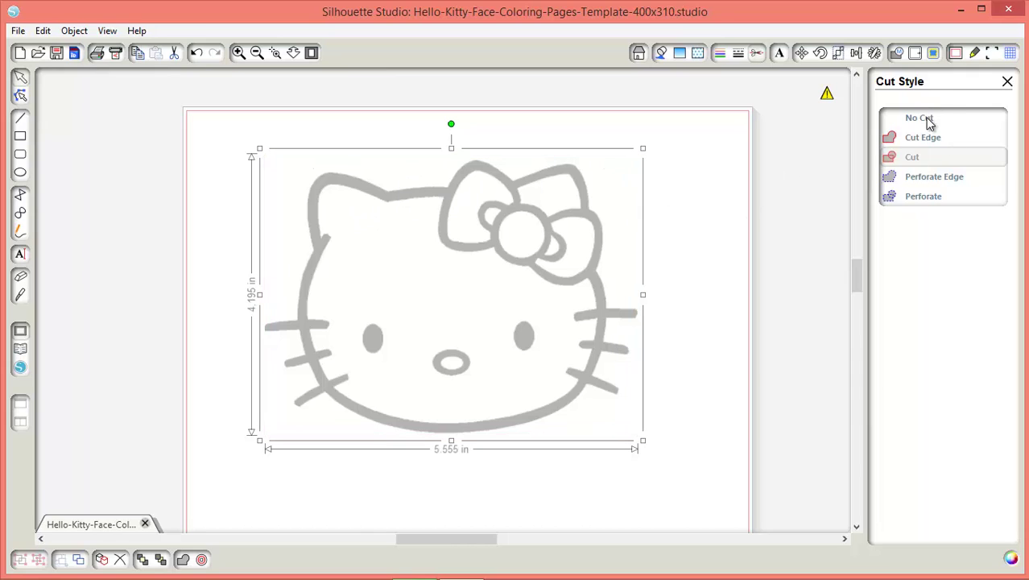
click(729, 208)
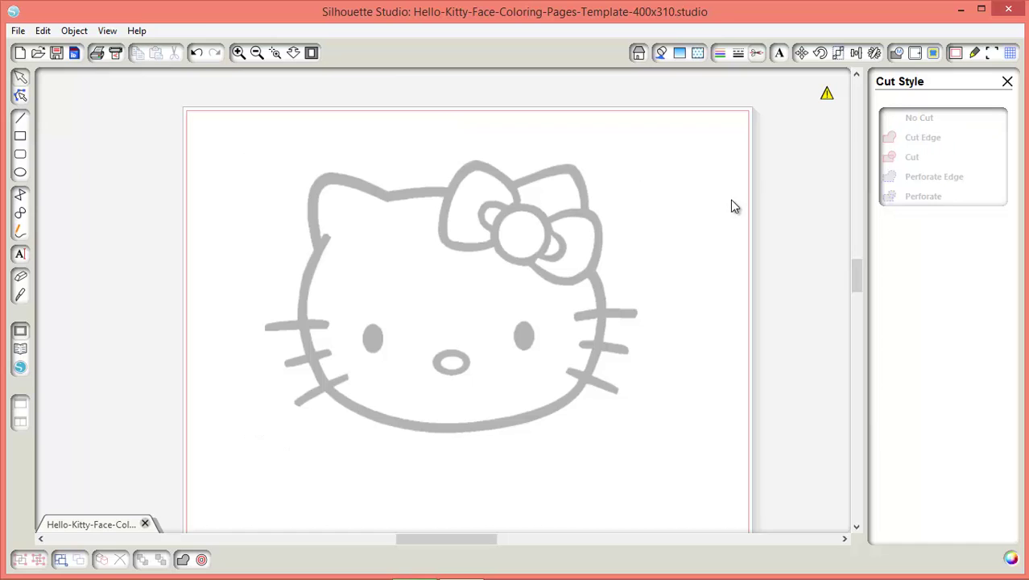
Select a trace area about 6.6 by 4.8 in around the whole Hello Kitty image.
click(931, 53)
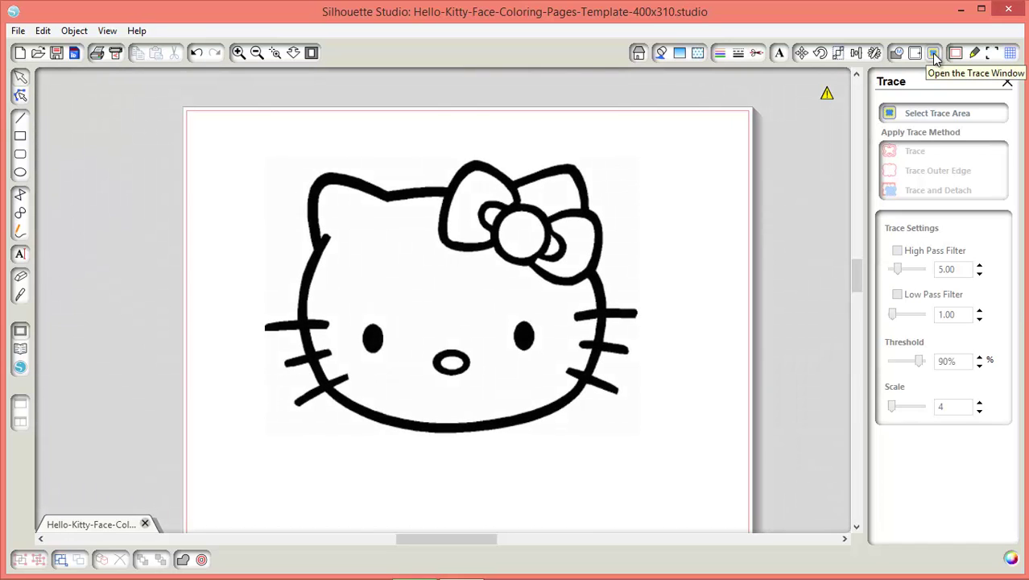
click(948, 119)
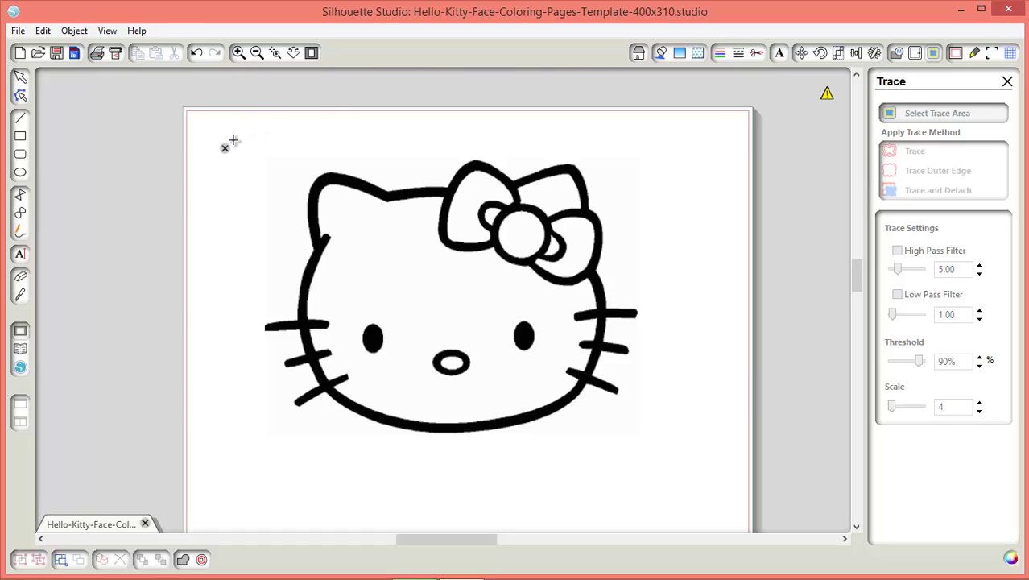
mouse_move(233, 141)
mouse_down()
mouse_move(353, 296)
mouse_move(561, 454)
mouse_move(638, 452)
mouse_move(678, 463)
mouse_up()
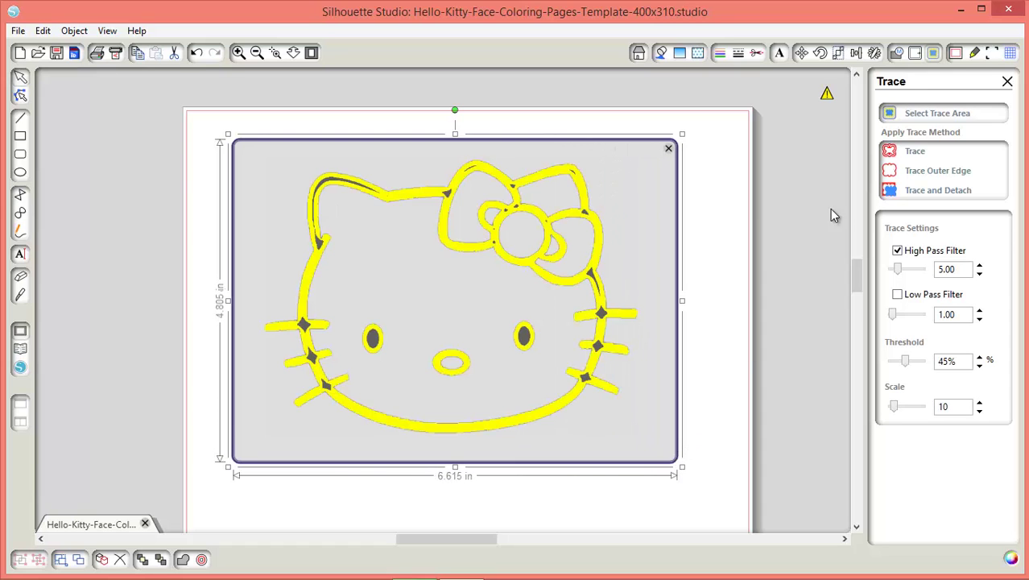
Trace the selected area with the High Pass Filter off, the threshold at 90% and the scale at 4.
click(898, 251)
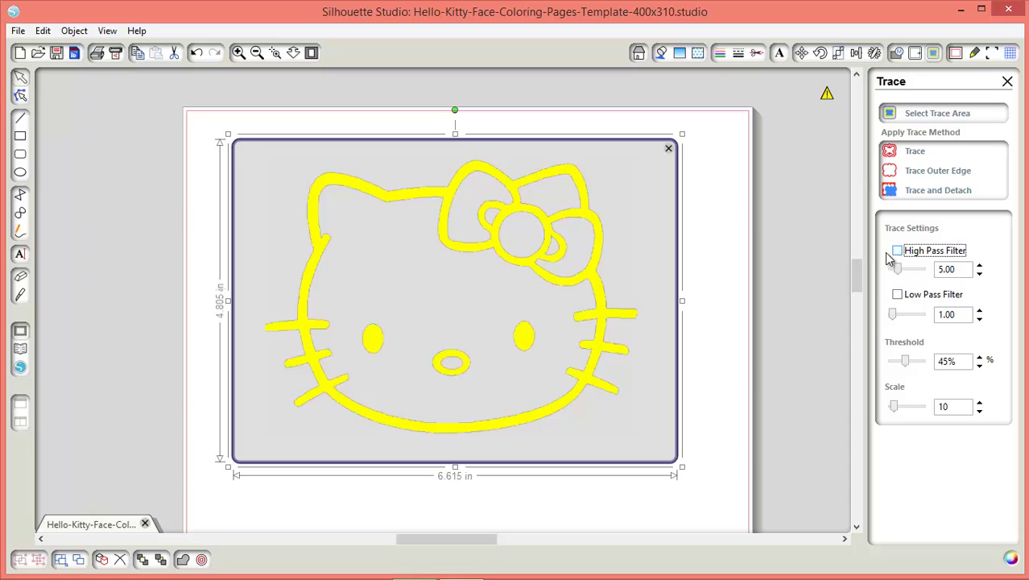
click(913, 361)
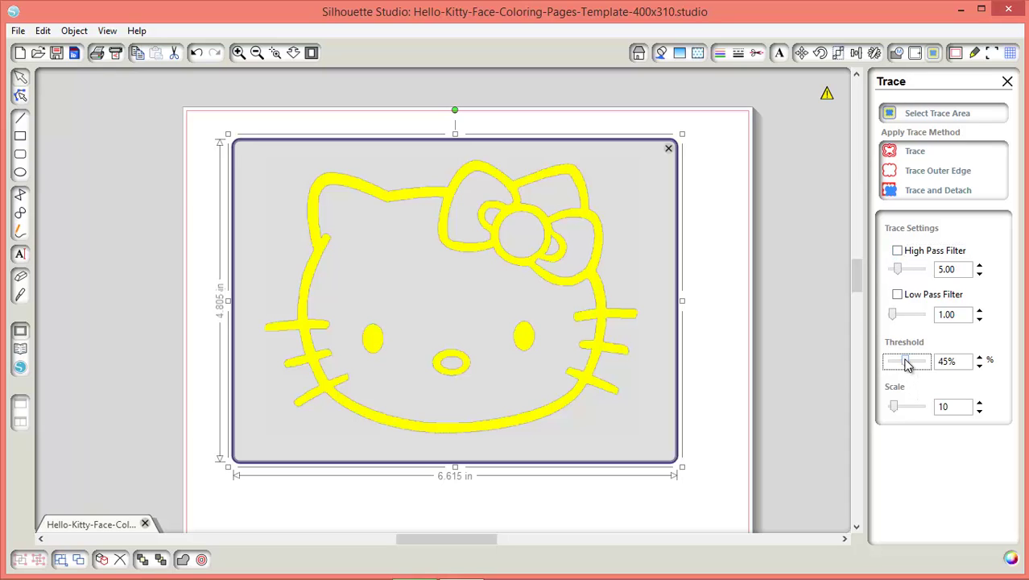
drag(914, 365, 922, 368)
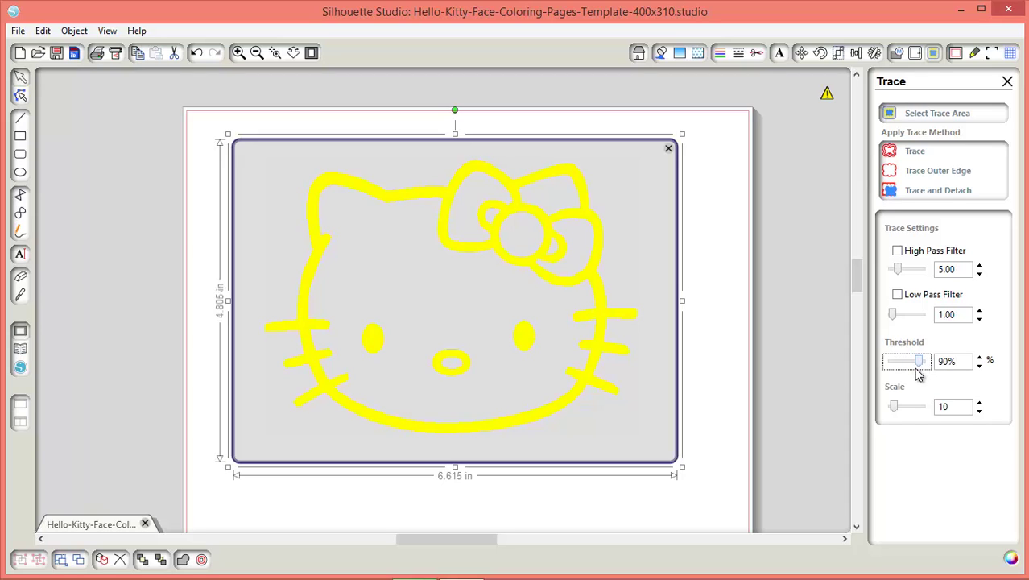
drag(896, 409, 868, 413)
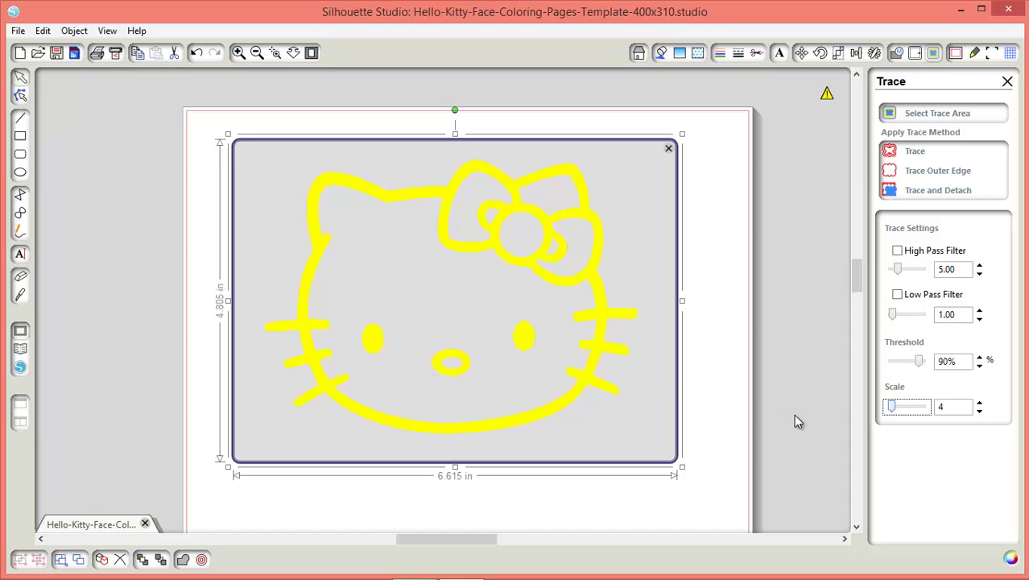
click(906, 153)
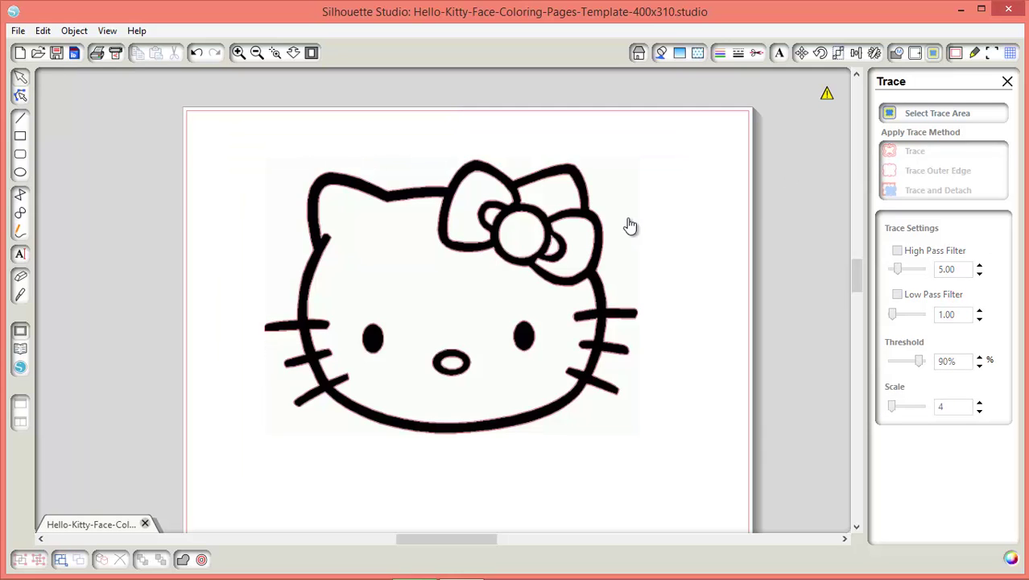
Move the original image away from the page so only the traced outline remains there.
click(480, 300)
mouse_move(480, 300)
mouse_down()
mouse_move(758, 205)
mouse_move(902, 233)
mouse_move(695, 367)
mouse_move(625, 350)
mouse_up()
mouse_move(600, 534)
mouse_down()
mouse_move(608, 540)
mouse_move(441, 551)
mouse_move(463, 549)
mouse_up()
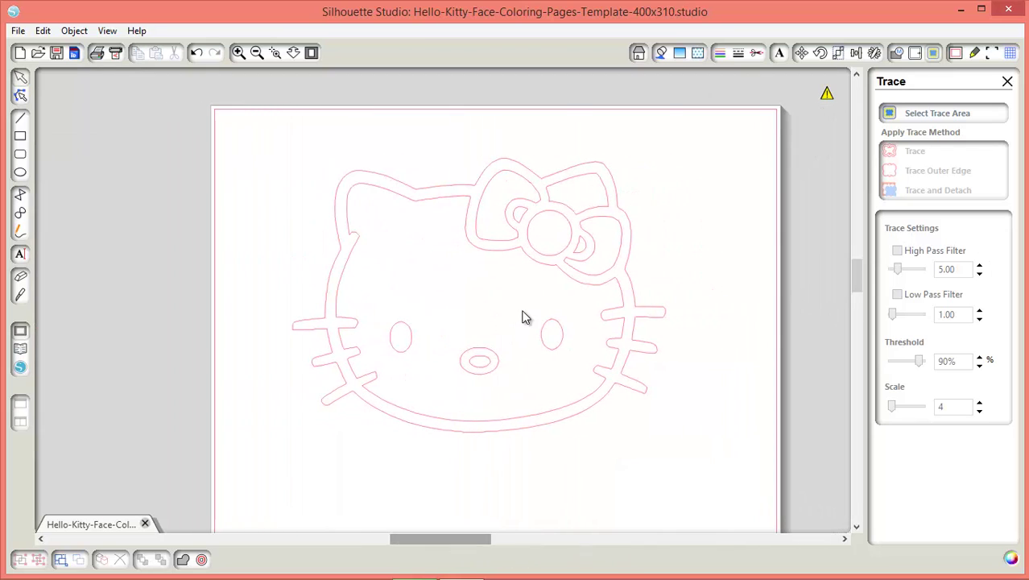
Examine the cut lines of the traced outline and the low-resolution warning.
click(758, 56)
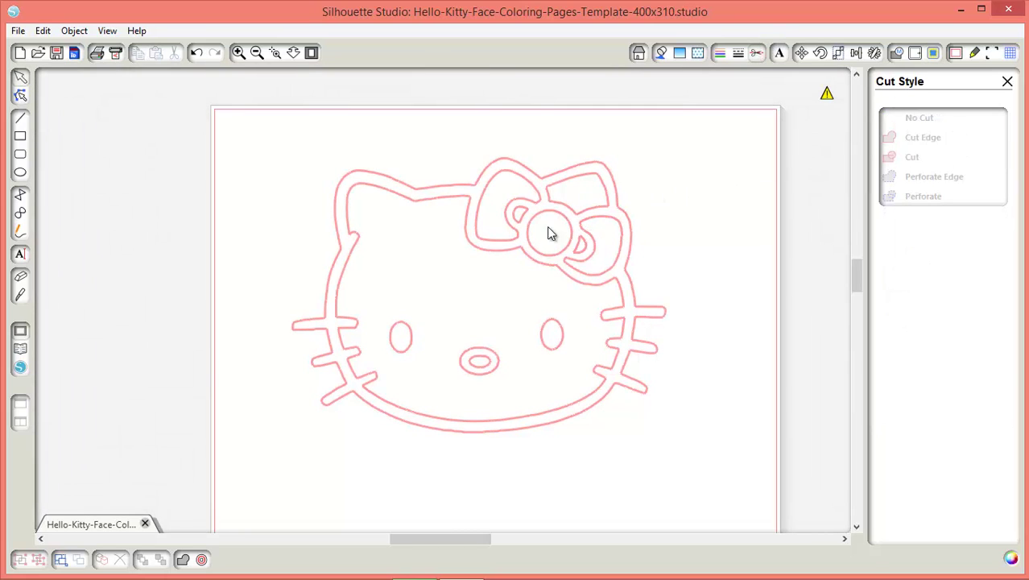
mouse_move(827, 94)
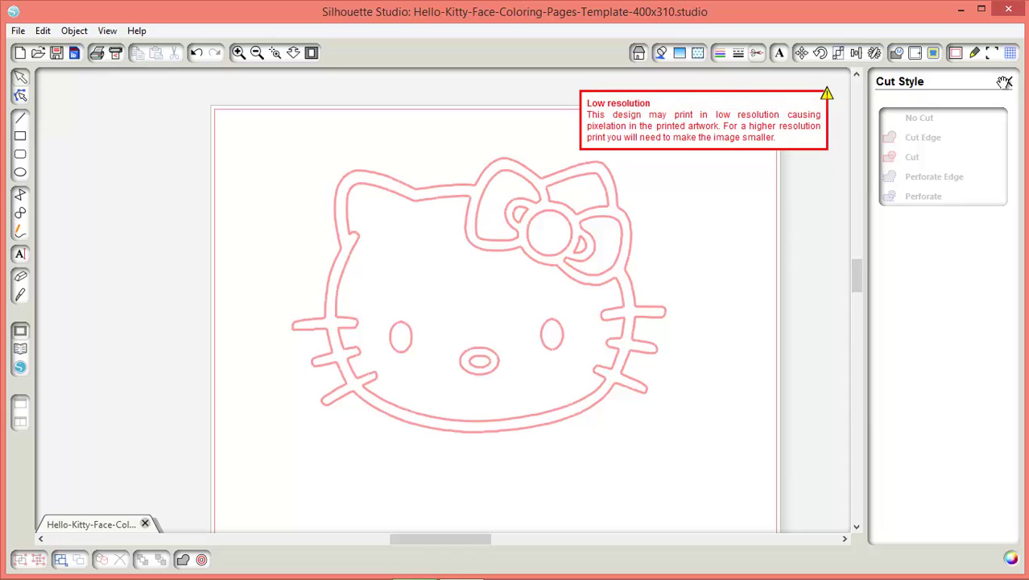
click(1008, 82)
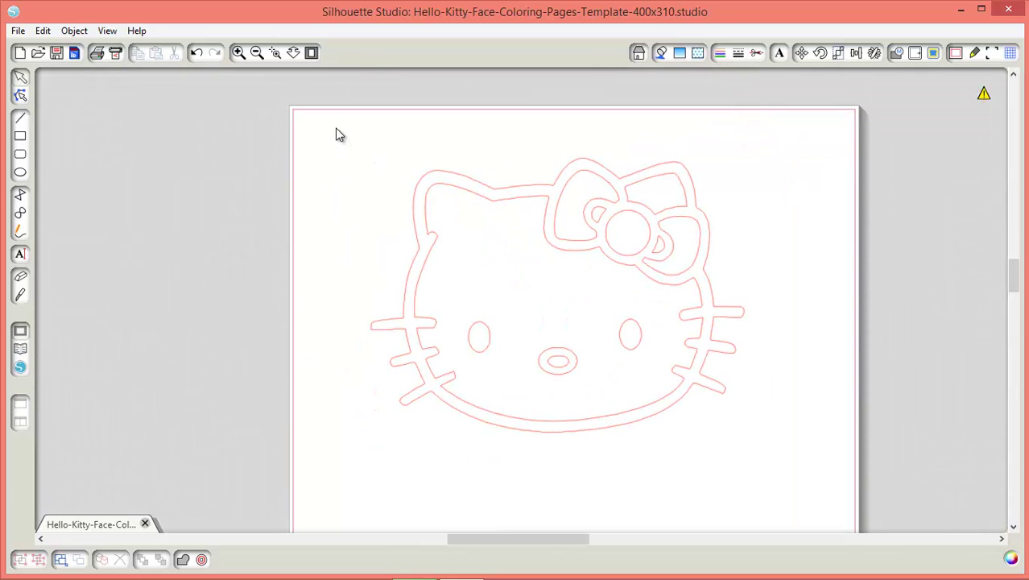
Fill the traced outline with black.
drag(801, 435, 815, 435)
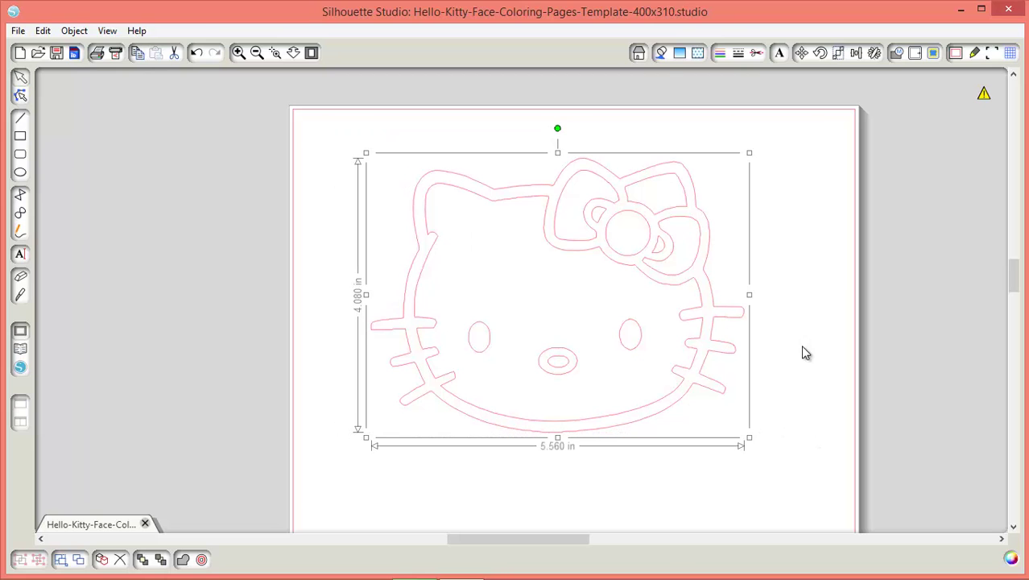
click(660, 54)
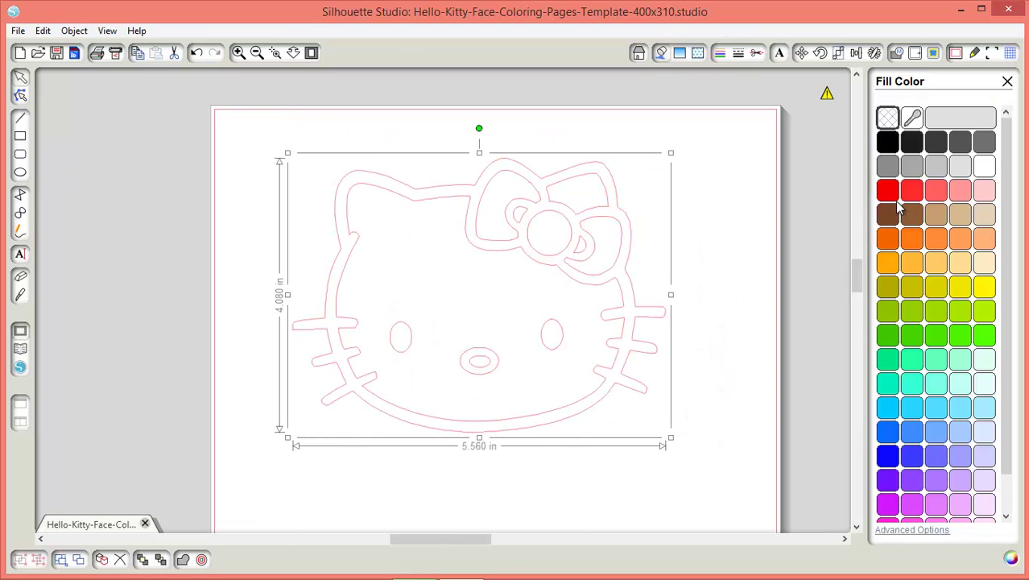
click(887, 144)
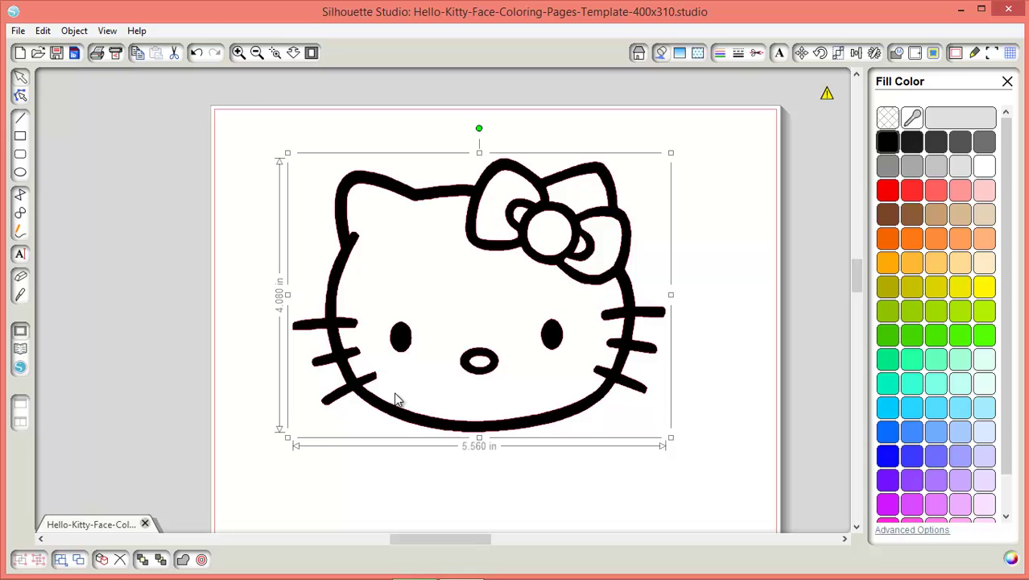
Replicate the black face as a column of three and move the copy below away from the first one.
click(876, 53)
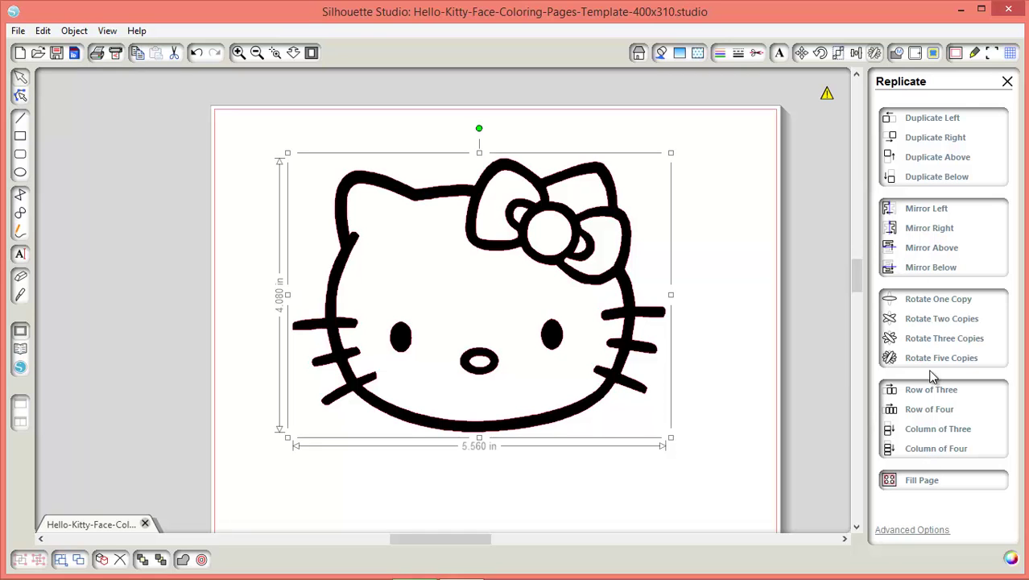
click(936, 431)
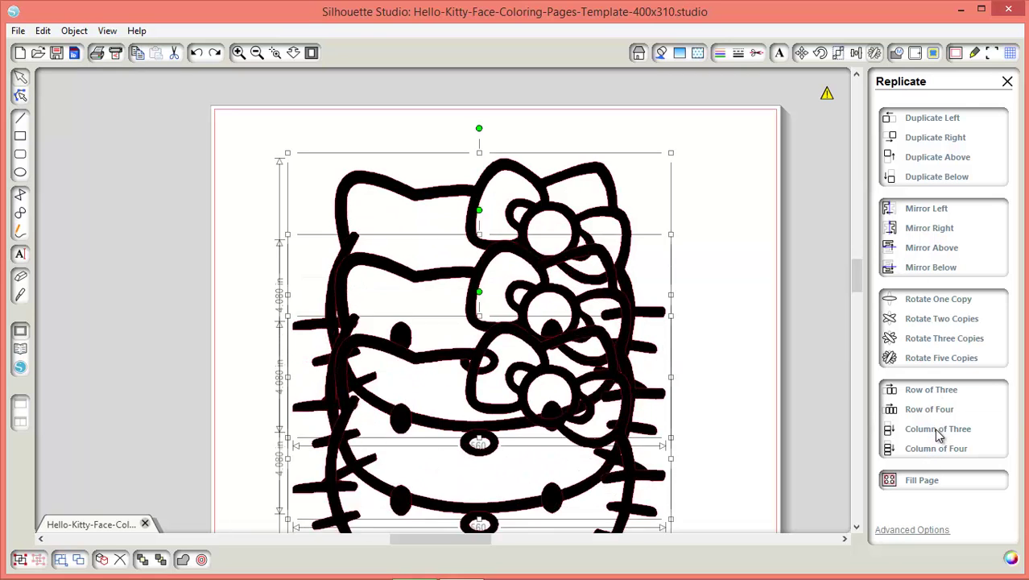
click(767, 273)
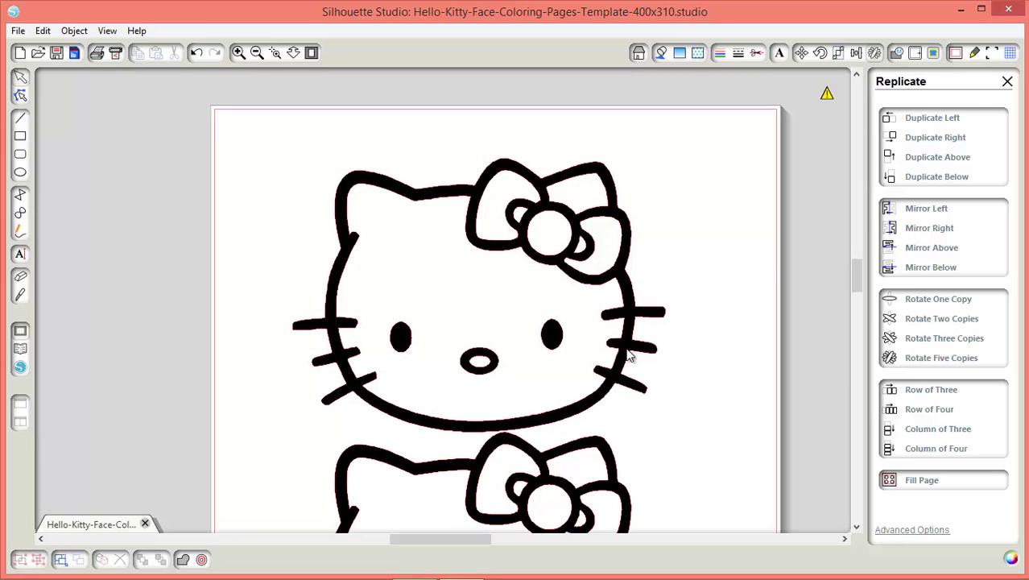
drag(411, 475, 760, 541)
scroll(661, 379, up, 3)
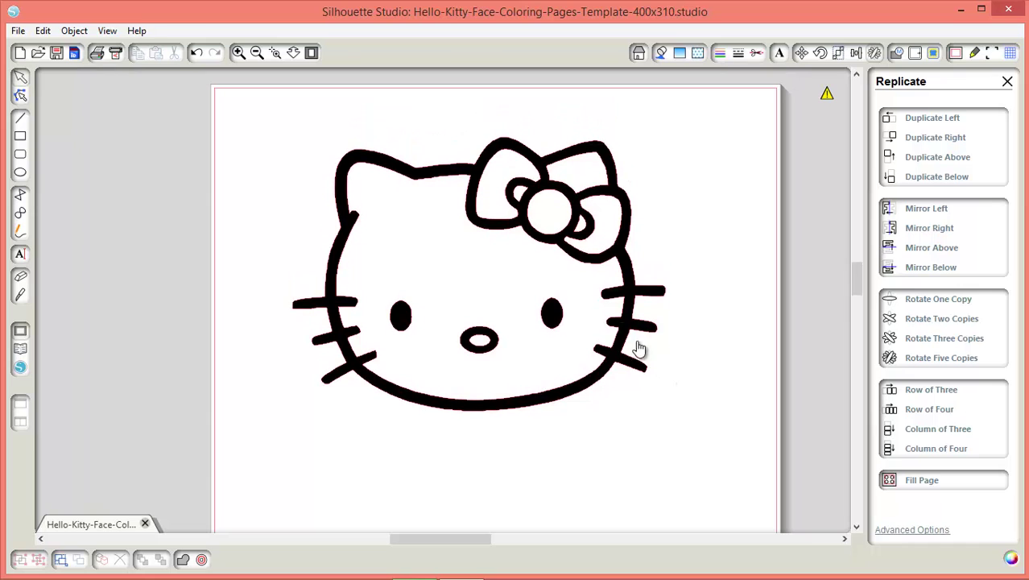
Release the compound path of the black face.
click(573, 211)
right_click(574, 211)
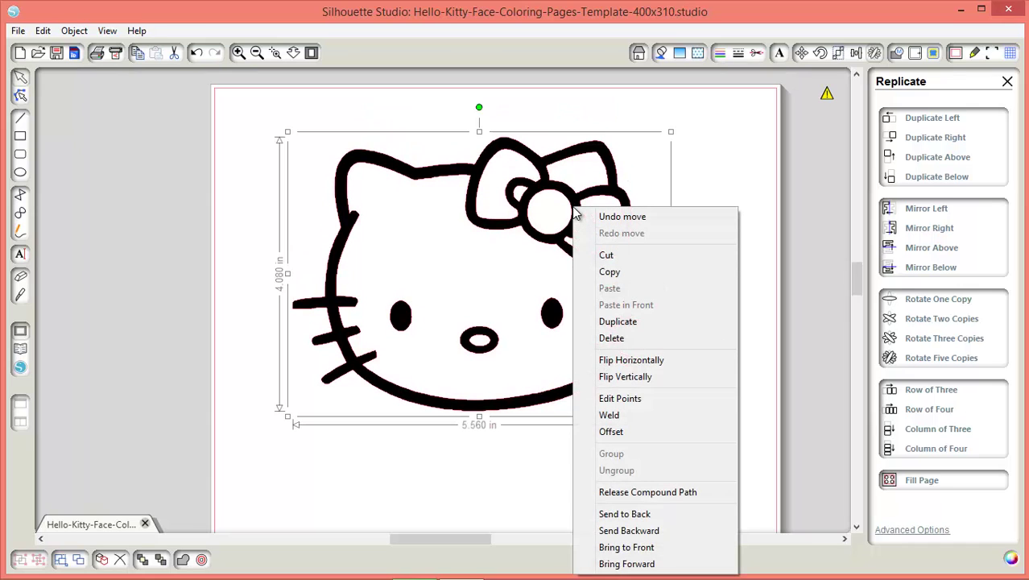
click(636, 492)
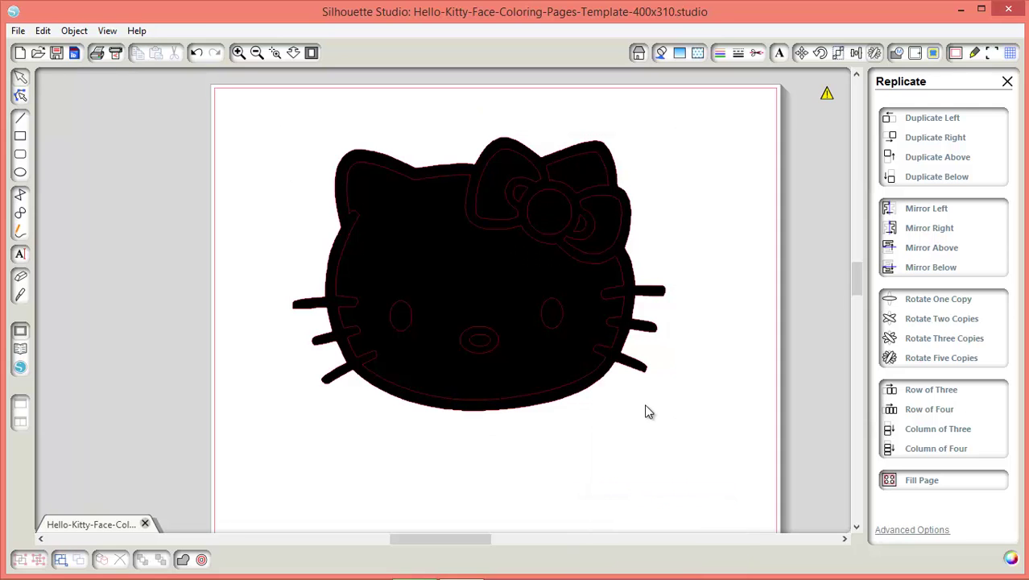
Set the fill of all the released face pieces to transparent.
click(661, 53)
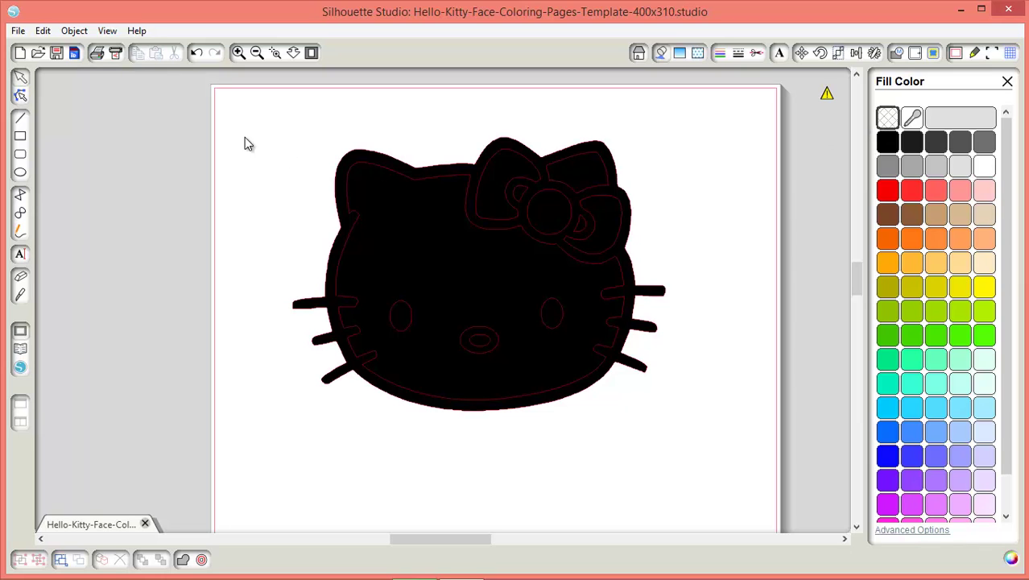
click(465, 151)
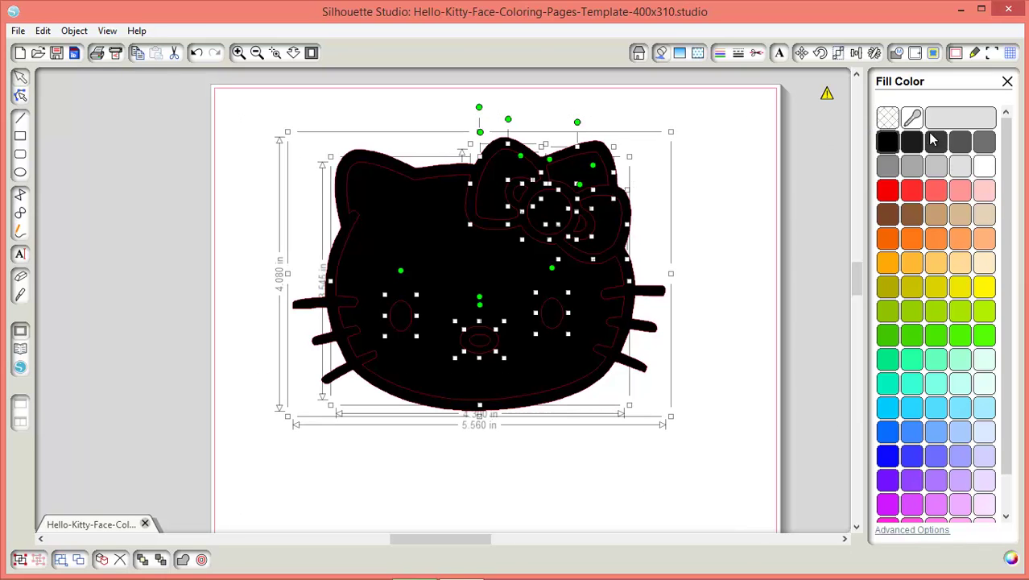
click(888, 118)
click(725, 194)
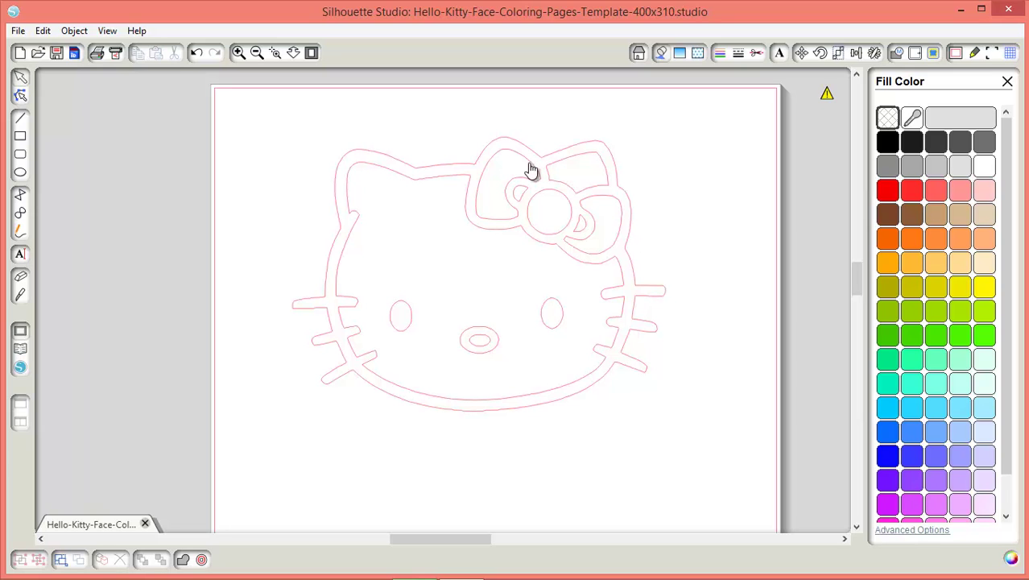
Delete the inner bow shapes and centre circle, keeping the upper-right bow loop.
drag(506, 211, 645, 274)
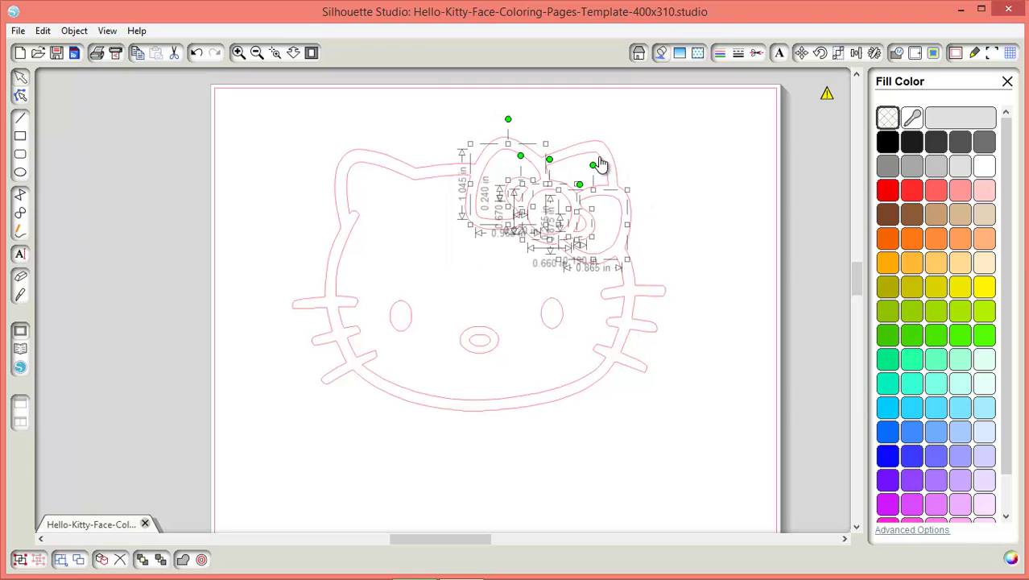
key(Delete)
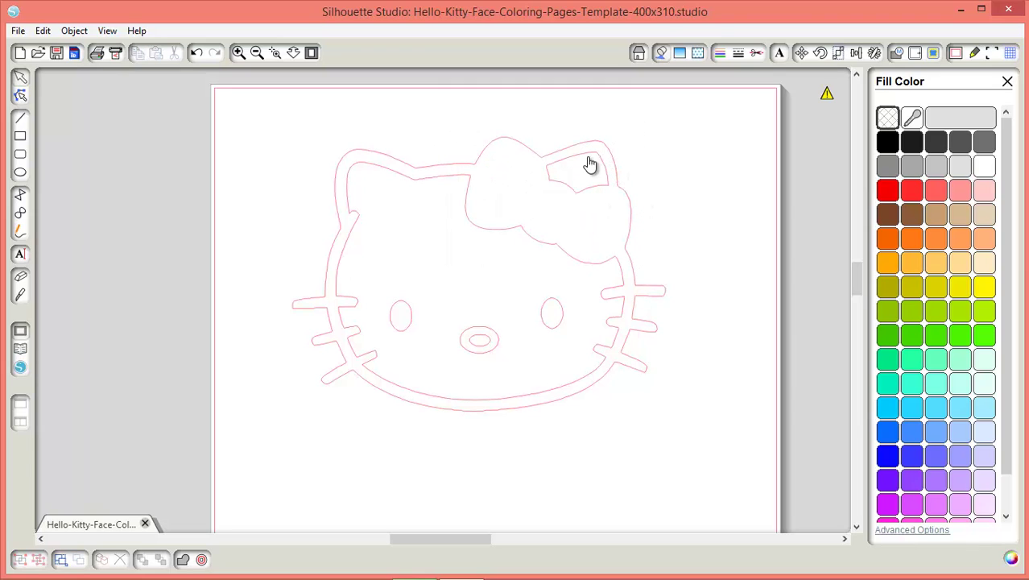
Edit the inner face outline by moving the bow's notch point to the ear tip and deleting the points around the left bow loop.
double_click(551, 252)
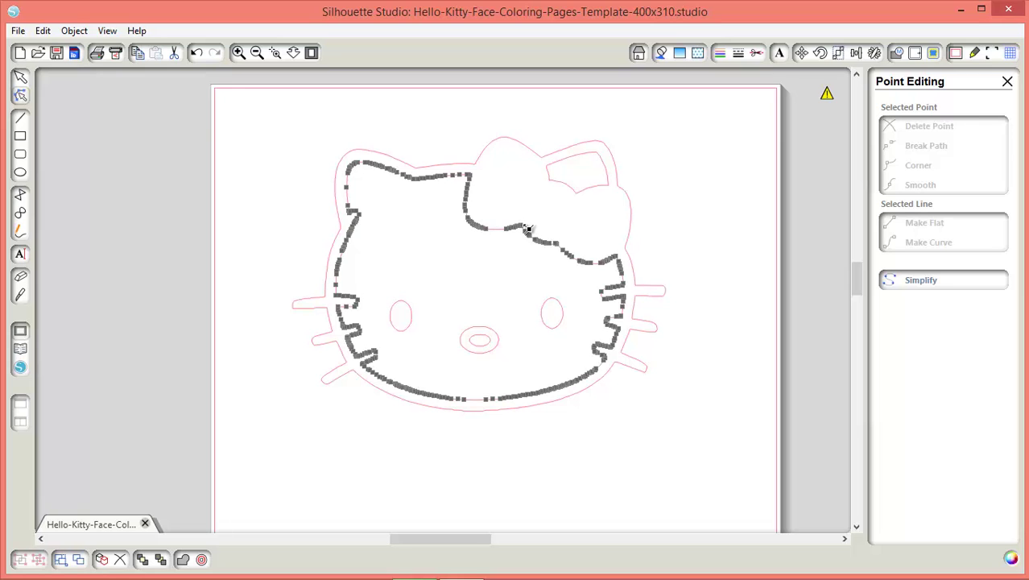
drag(525, 229, 602, 159)
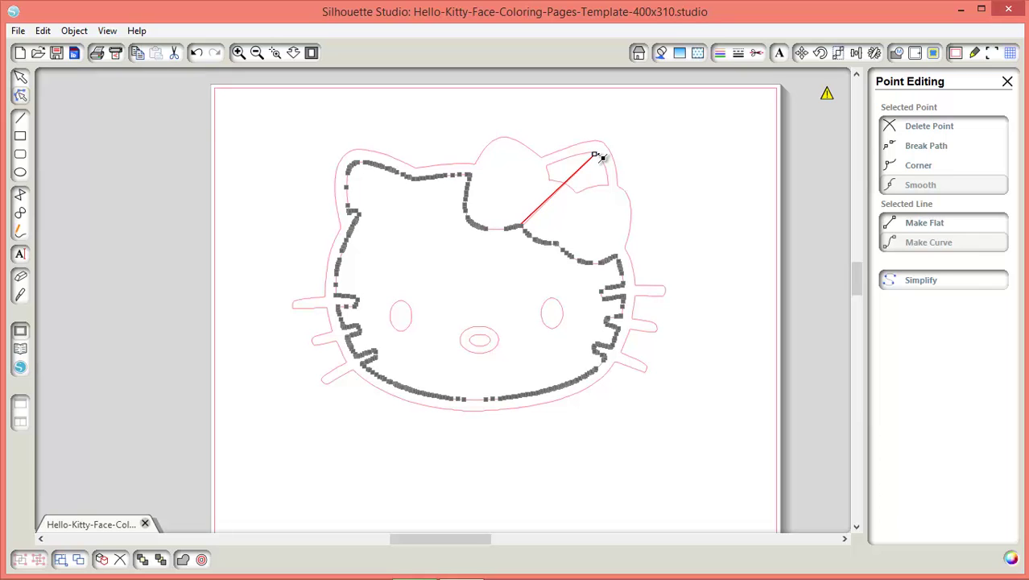
click(472, 177)
click(927, 131)
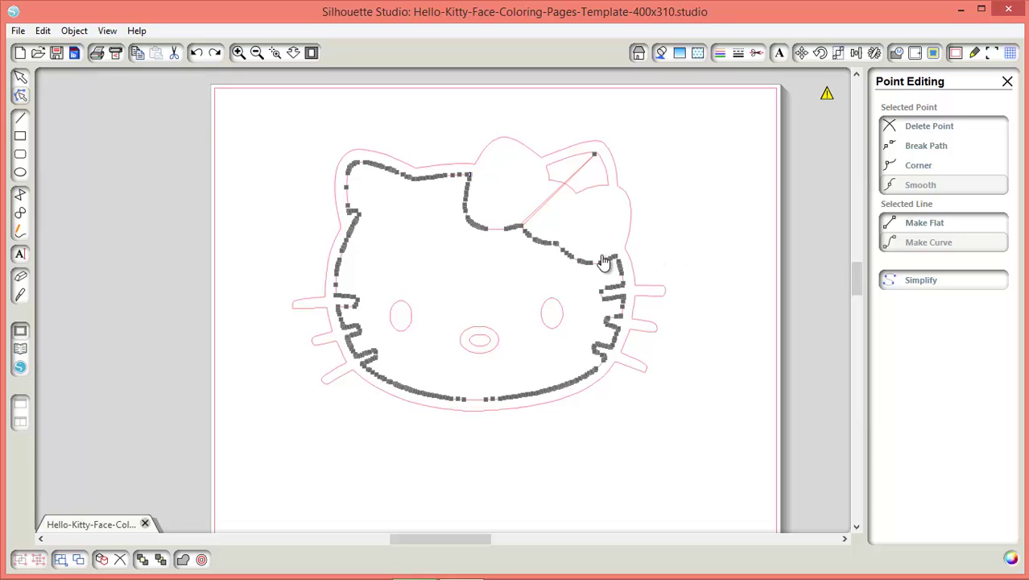
click(523, 232)
click(926, 127)
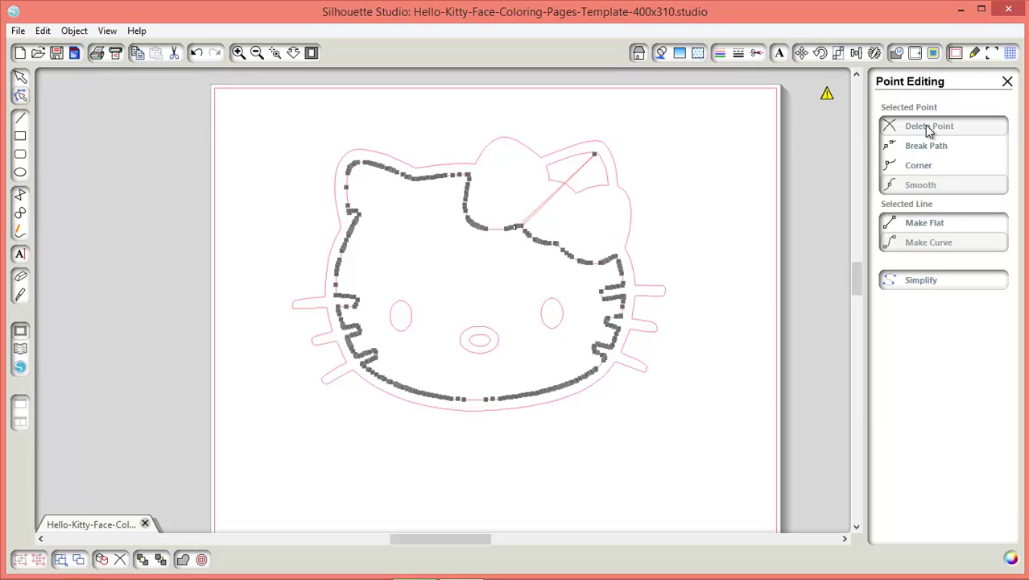
click(926, 127)
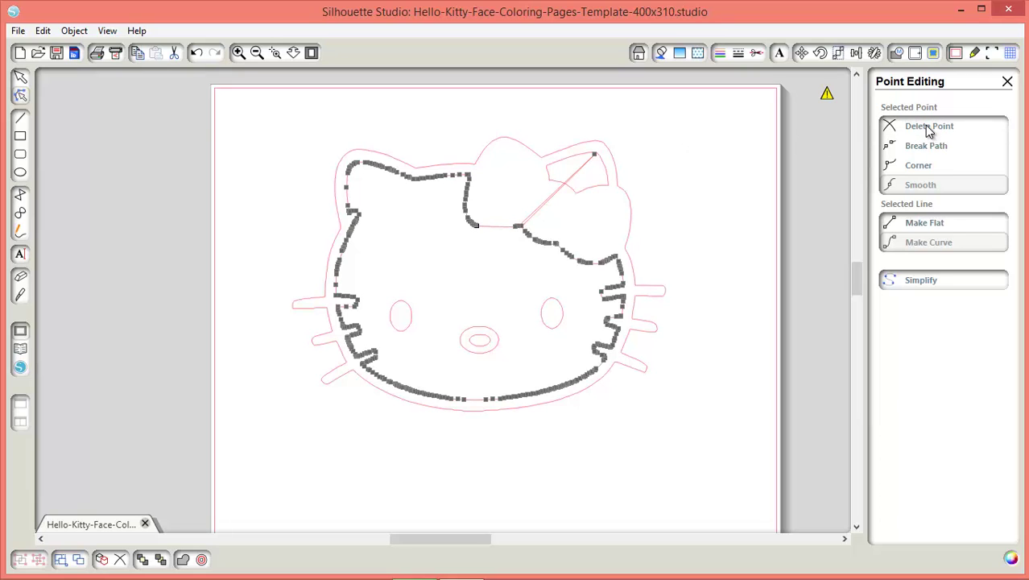
click(930, 131)
click(928, 128)
click(929, 129)
click(928, 129)
click(929, 129)
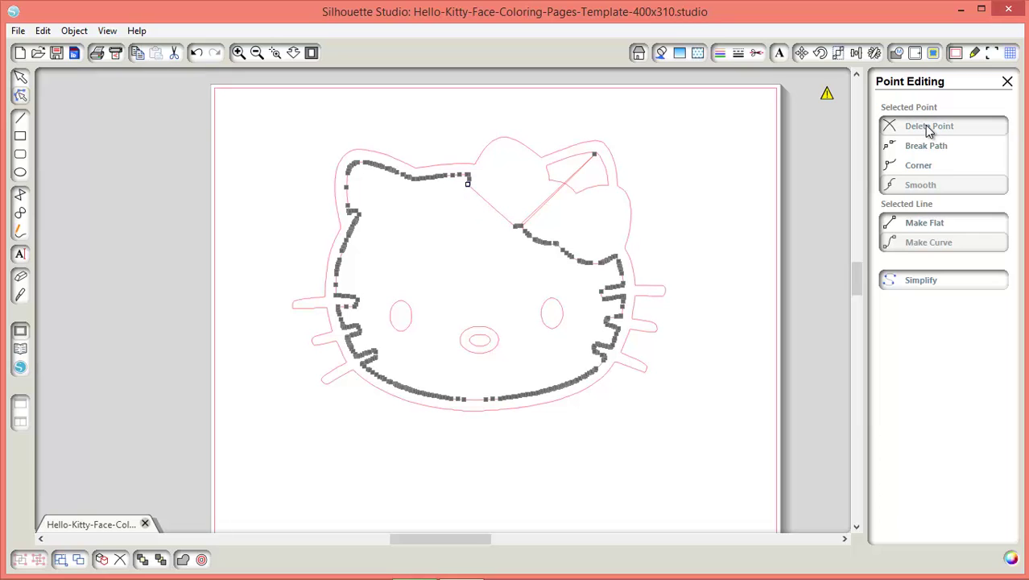
click(926, 127)
click(926, 127)
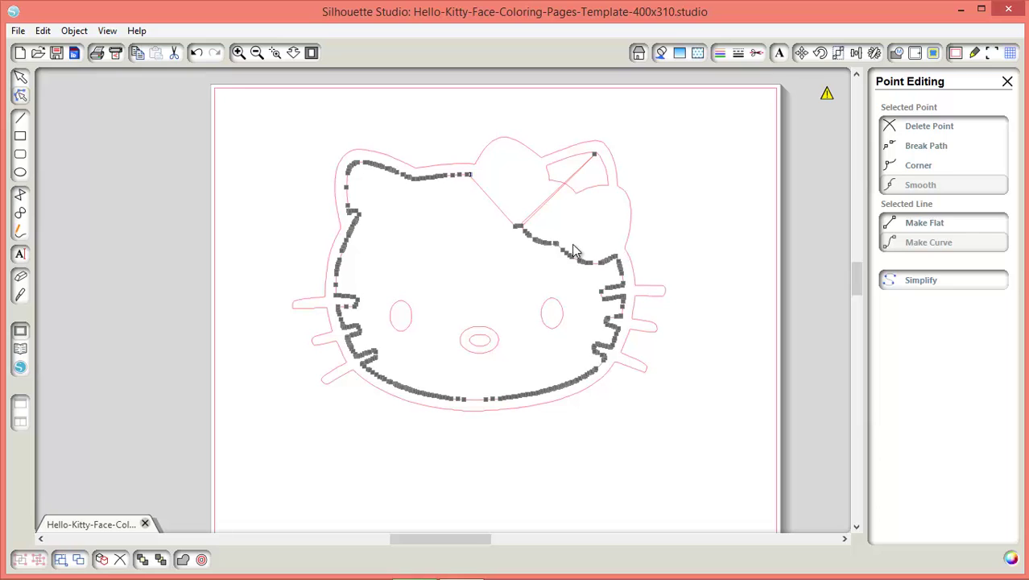
click(517, 227)
click(932, 130)
click(928, 128)
click(928, 130)
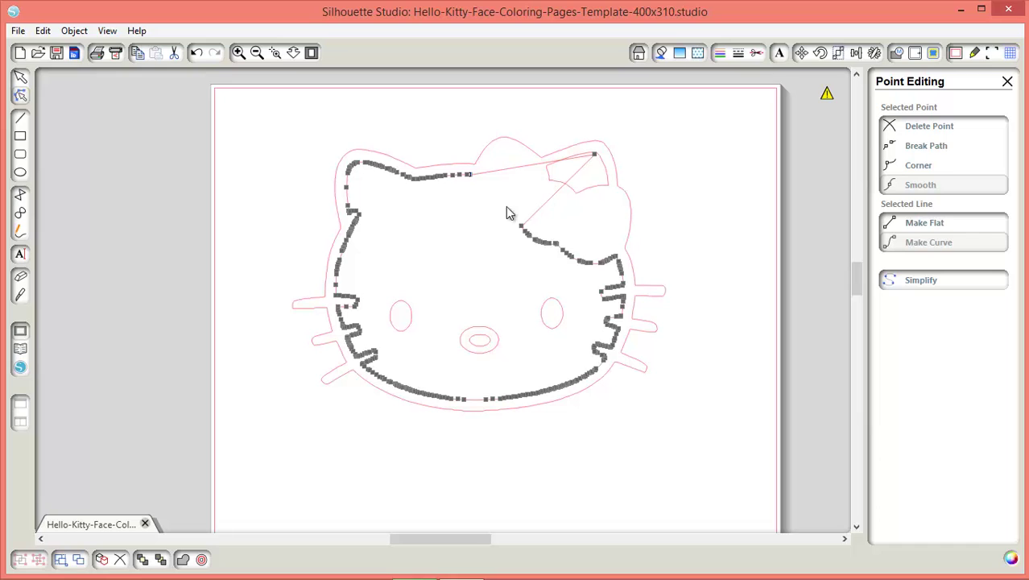
Delete the inner face outline's points along the lower bow edge, from the right cheek back to the notch.
click(614, 258)
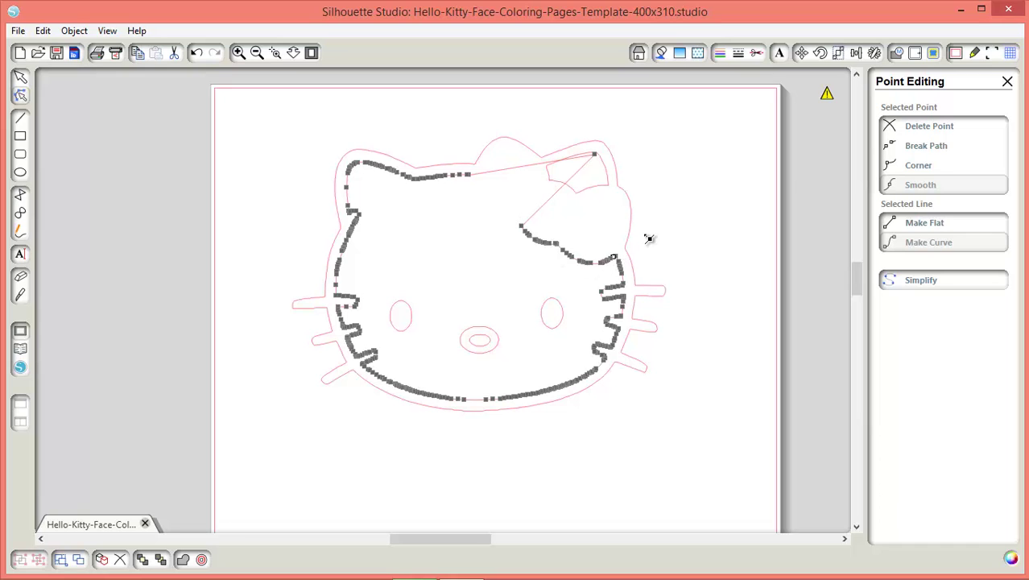
click(936, 129)
click(935, 127)
click(936, 127)
click(936, 128)
click(935, 128)
click(935, 127)
click(936, 127)
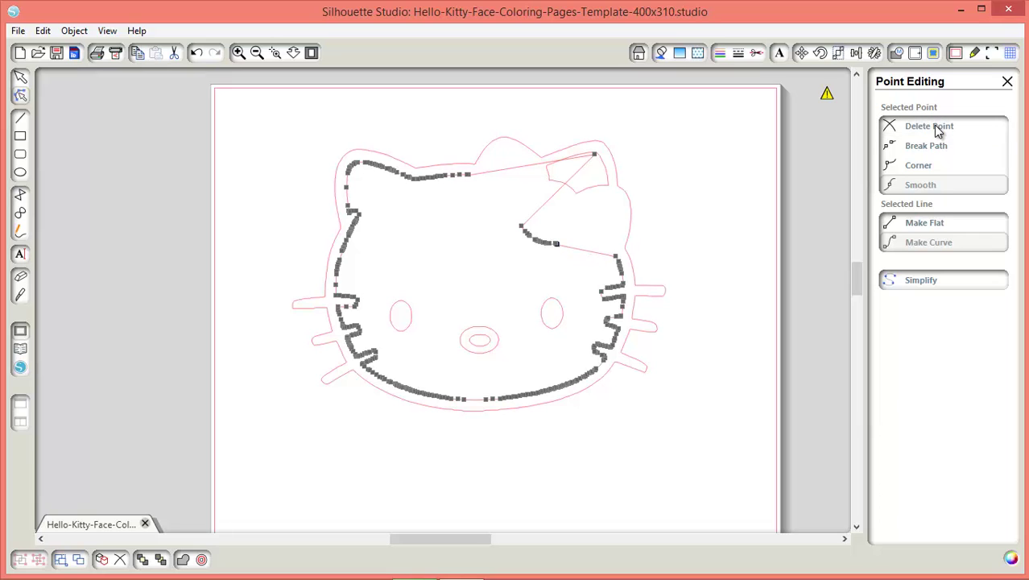
click(936, 127)
click(936, 127)
click(936, 127)
click(936, 127)
click(936, 127)
click(936, 128)
click(934, 128)
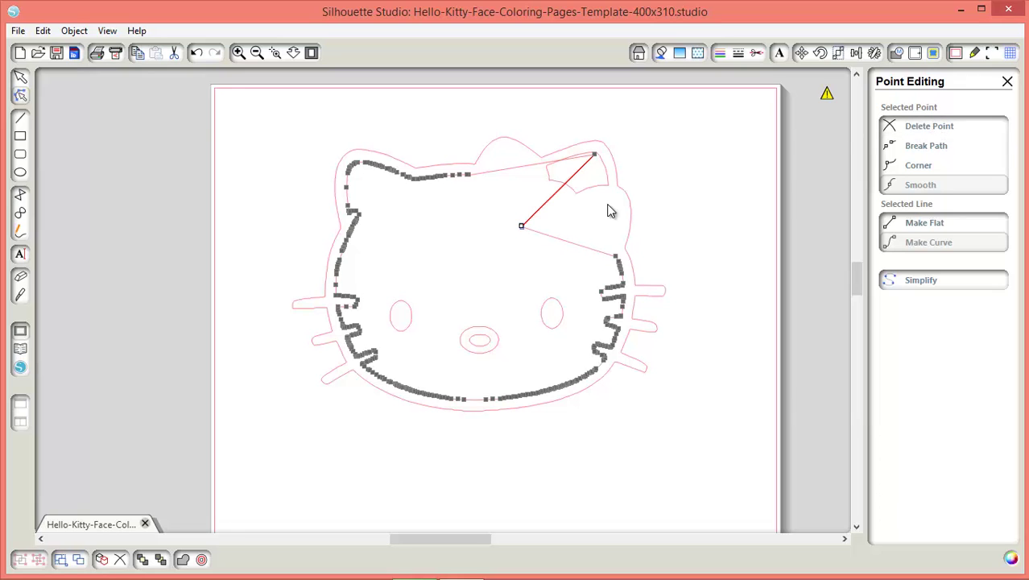
Reshape the inner face outline to follow the right ear piece, placing points at its lower corner, tip and upper-left corner.
drag(523, 227, 612, 189)
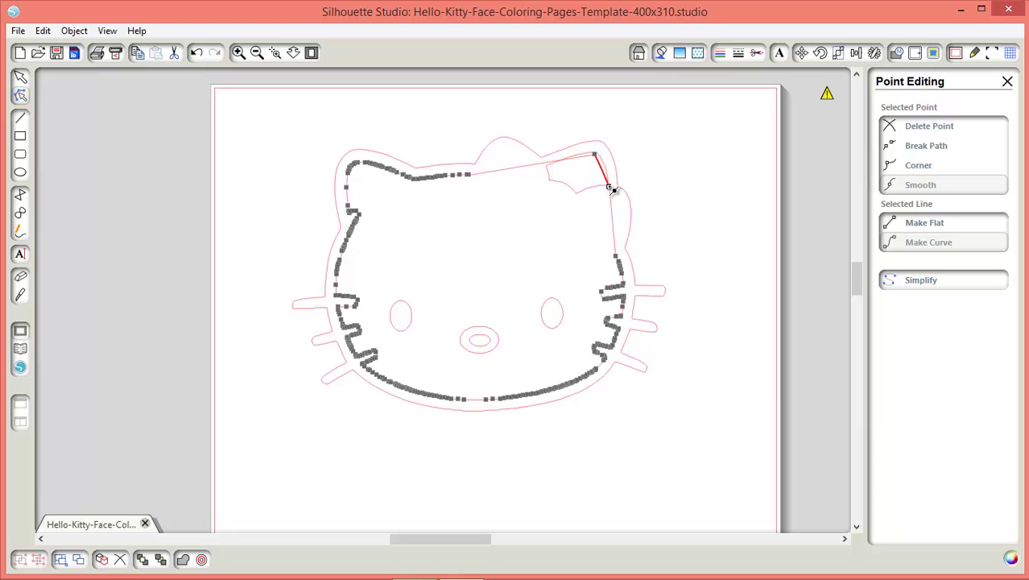
click(933, 185)
drag(612, 177, 602, 161)
click(599, 153)
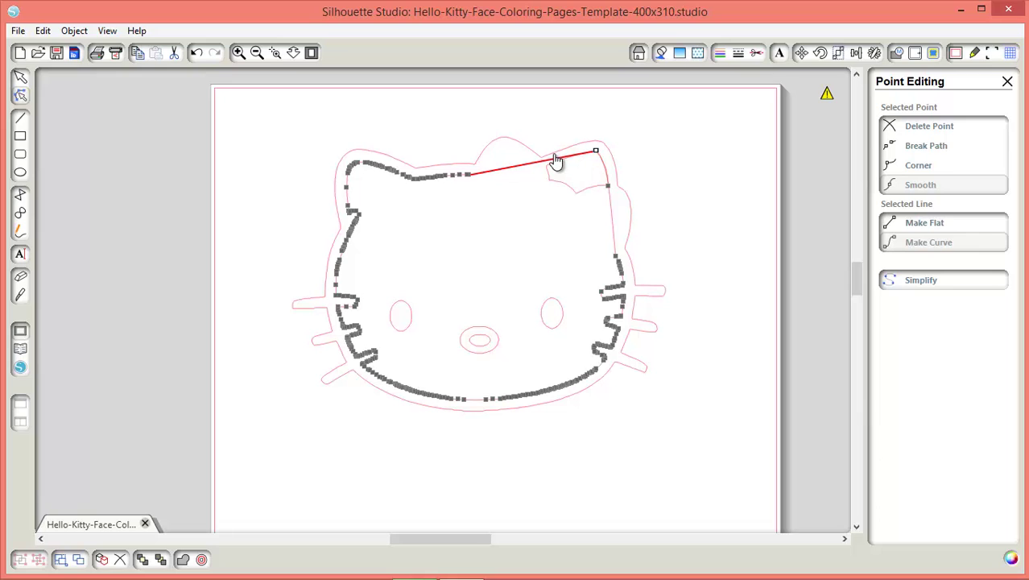
drag(549, 165, 551, 167)
drag(574, 160, 573, 158)
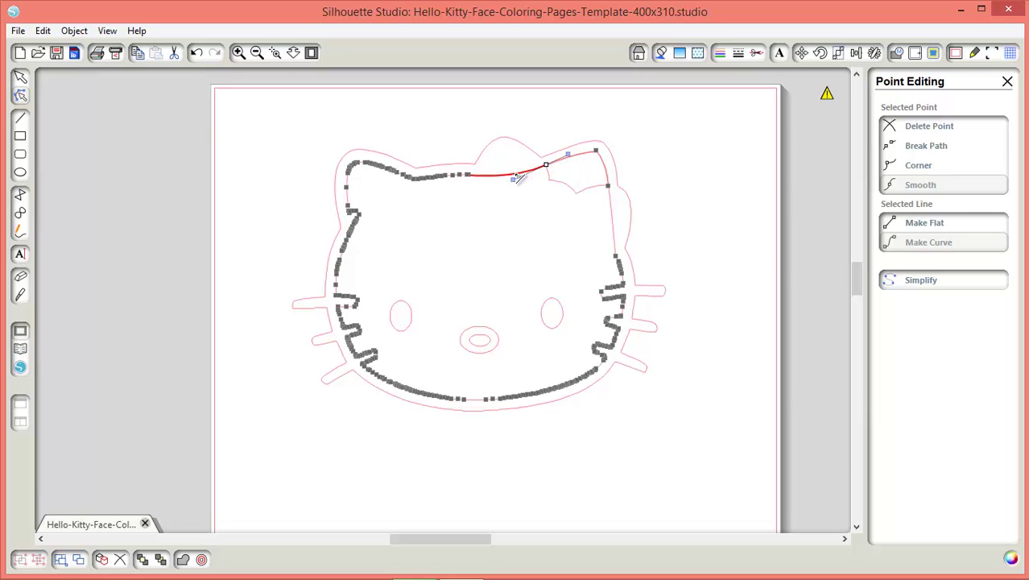
Smooth the inner outline across the top of the head and delete the leftover inner piece of the right ear.
drag(521, 177, 481, 174)
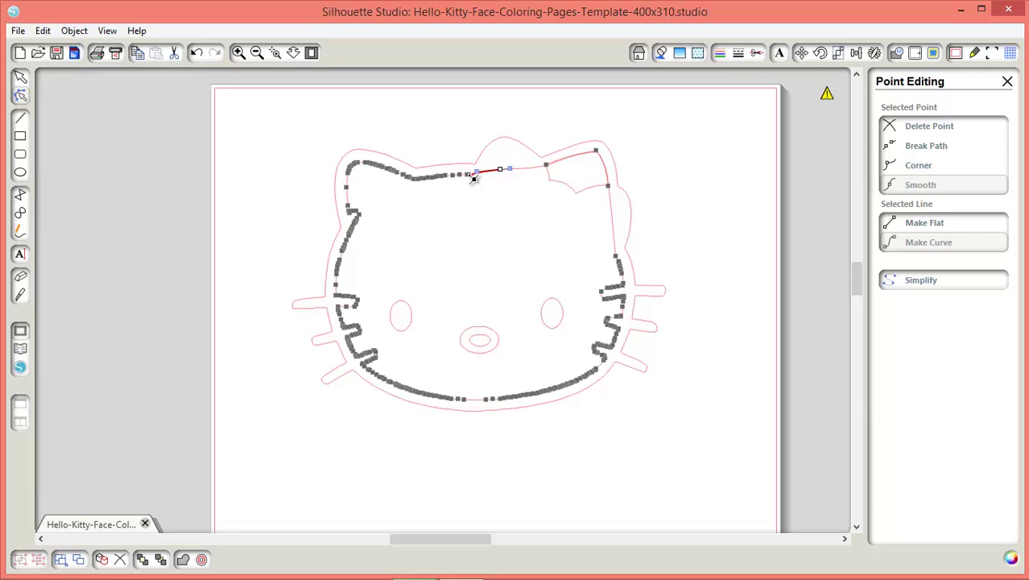
click(934, 127)
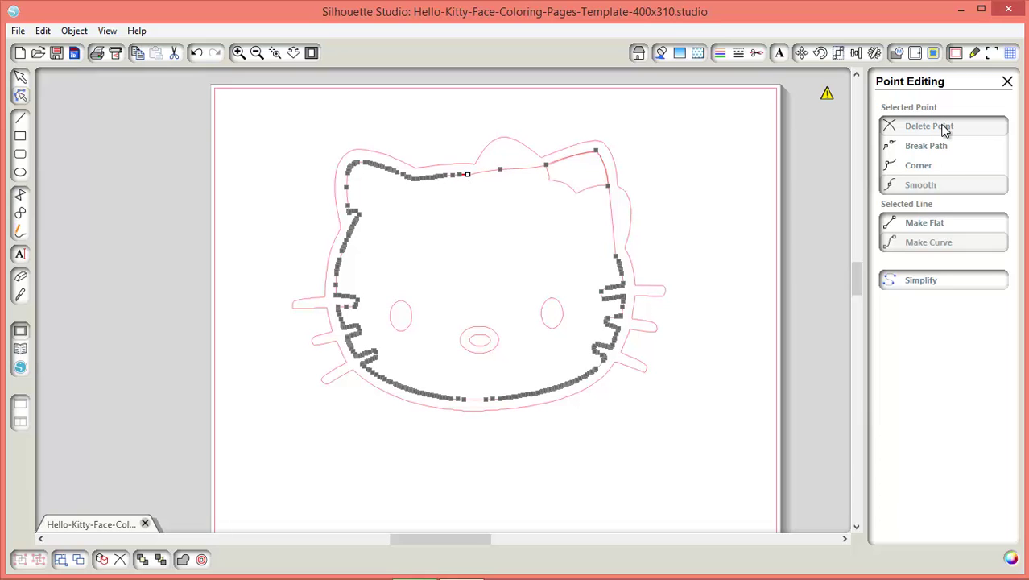
click(945, 132)
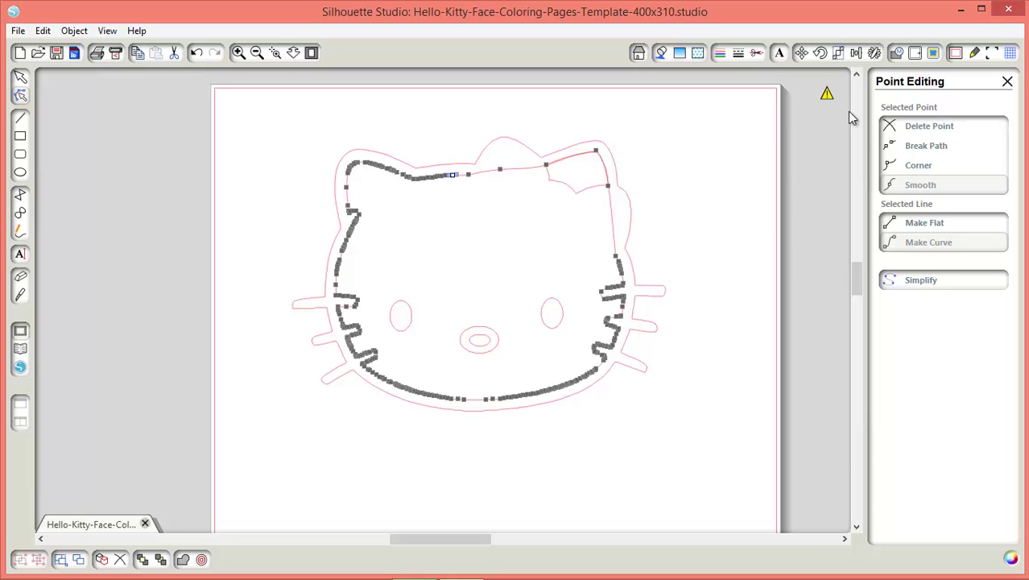
click(469, 175)
click(588, 197)
key(Delete)
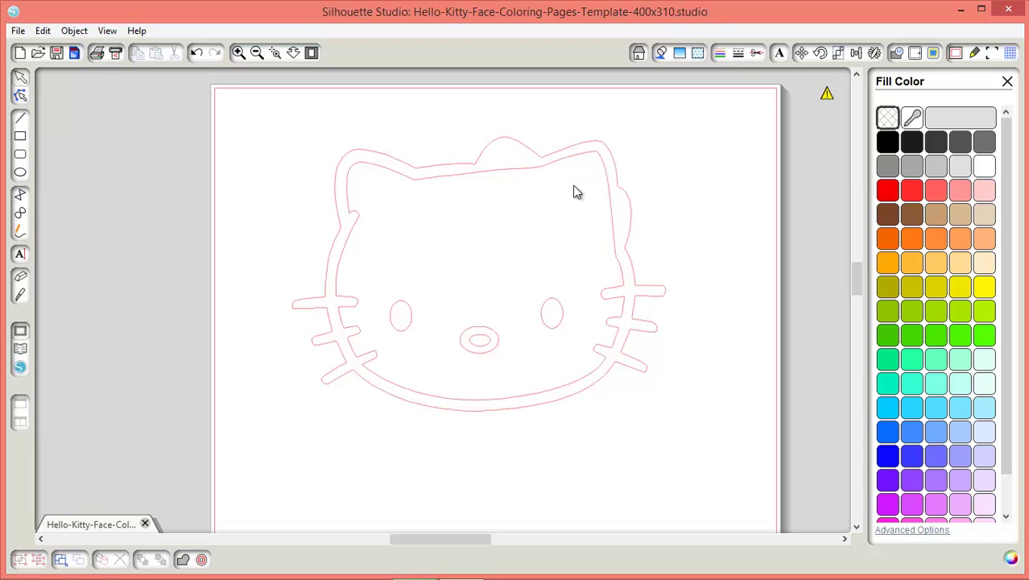
Edit the outer face outline's points and delete those forming the bow bump on top of the head.
double_click(479, 168)
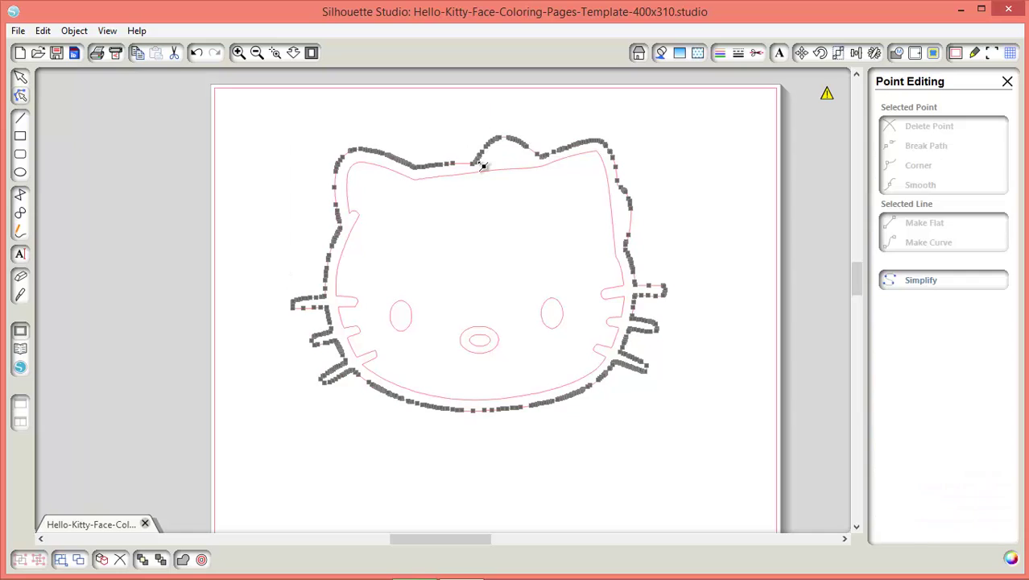
click(478, 165)
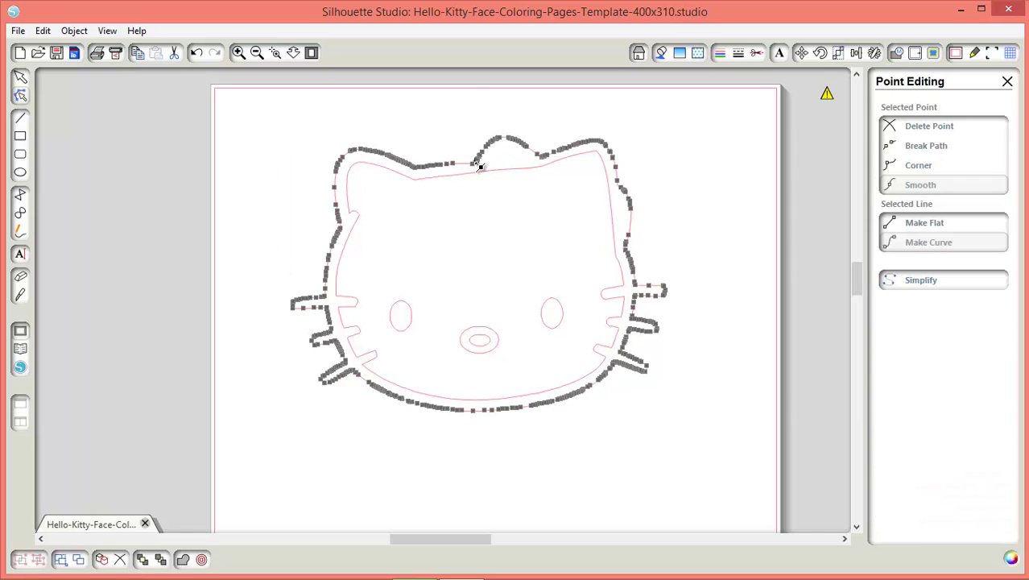
click(924, 133)
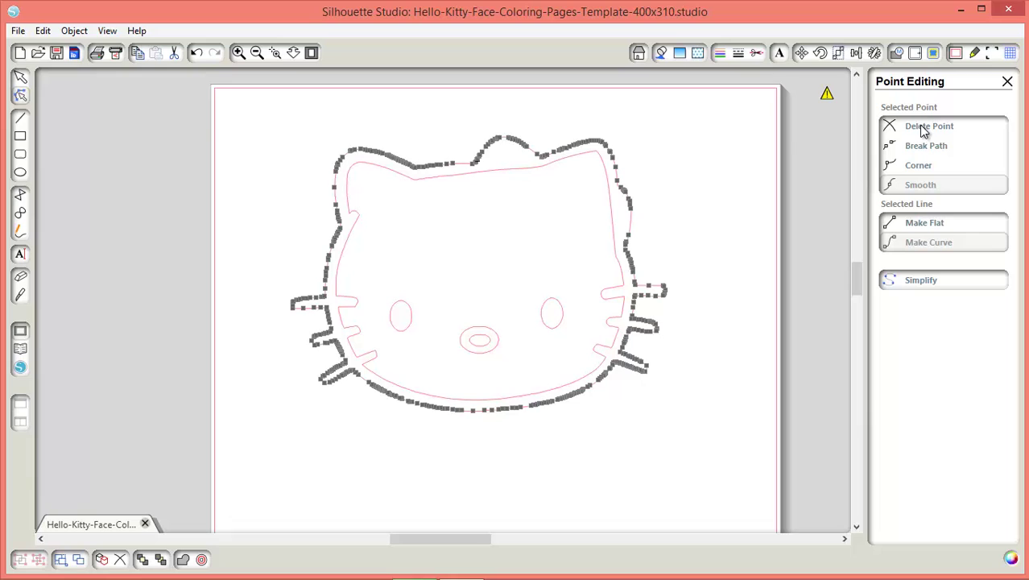
click(518, 142)
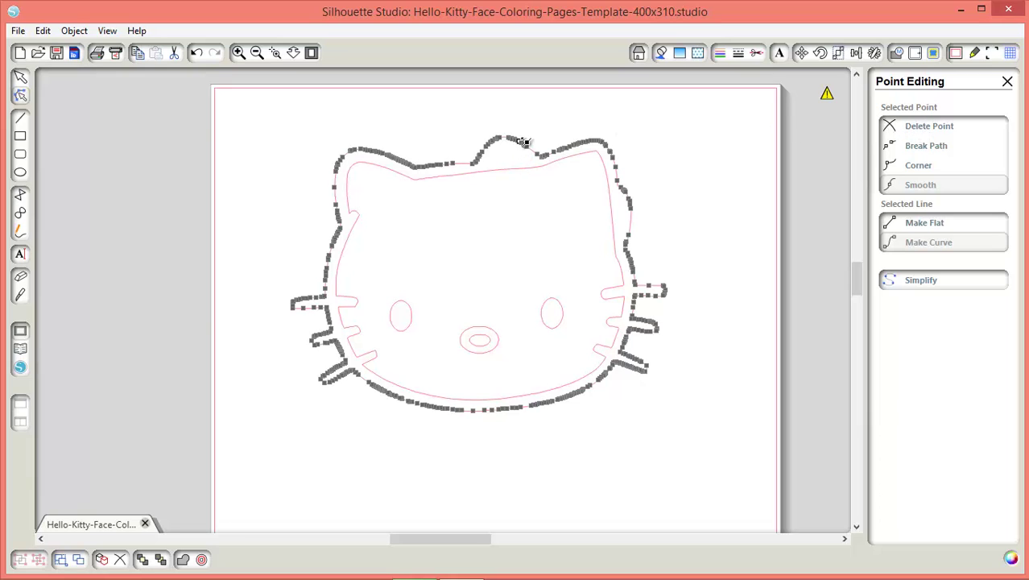
click(925, 134)
click(924, 134)
click(914, 131)
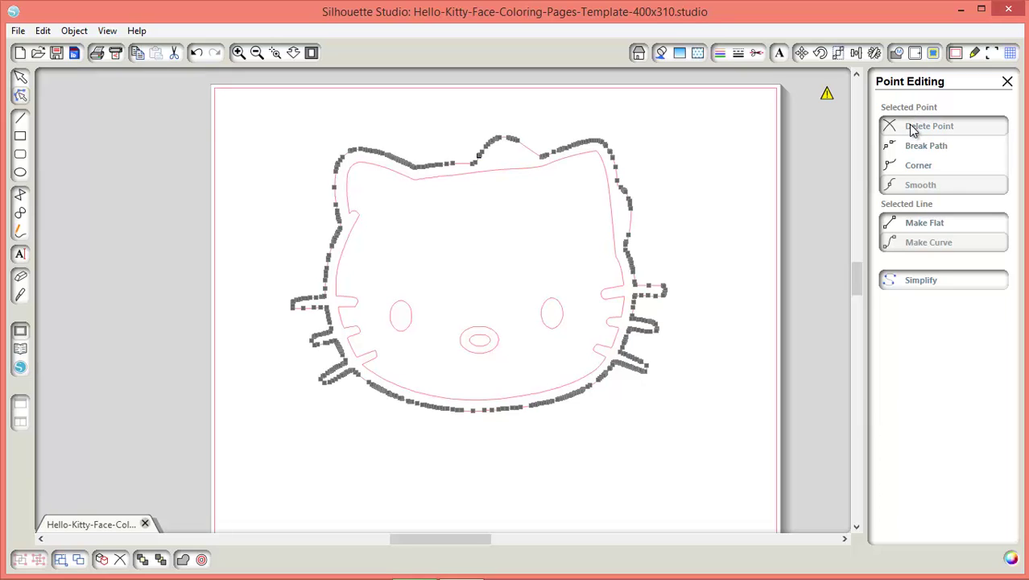
click(914, 132)
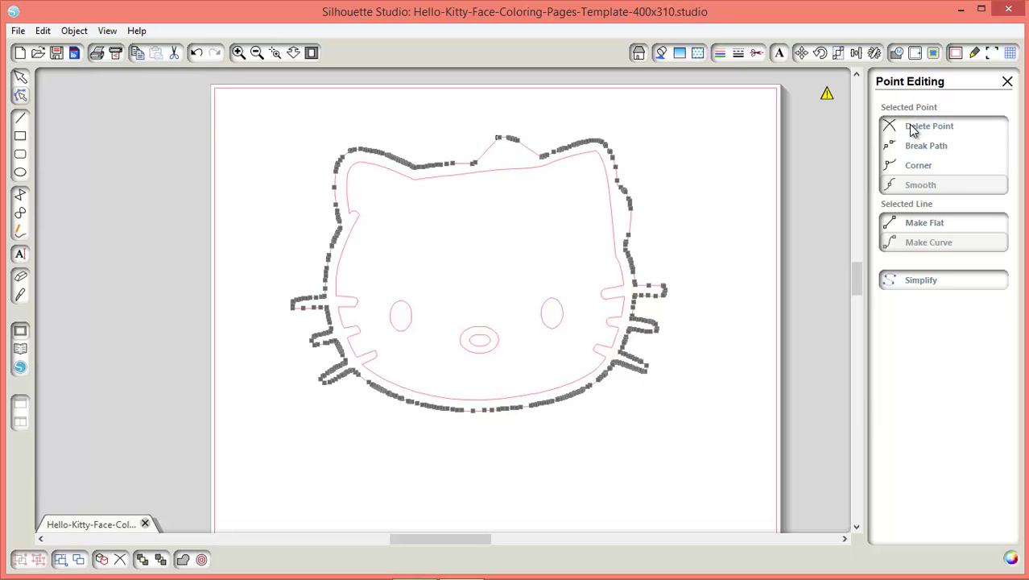
click(914, 131)
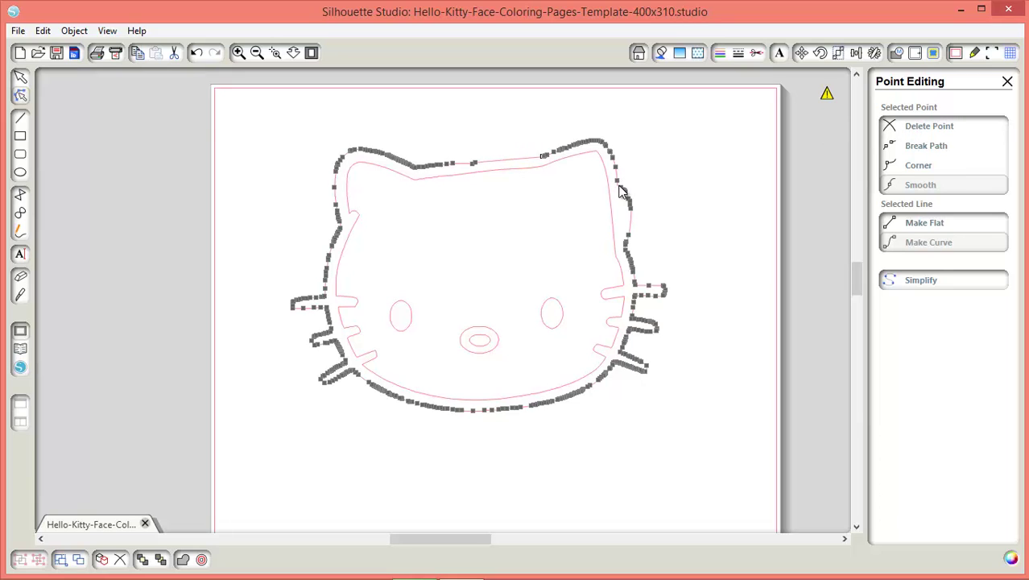
Delete the outer outline's points forming the bow bump below the right ear and finish point editing.
click(944, 133)
click(944, 133)
click(943, 134)
click(944, 134)
click(934, 129)
click(727, 364)
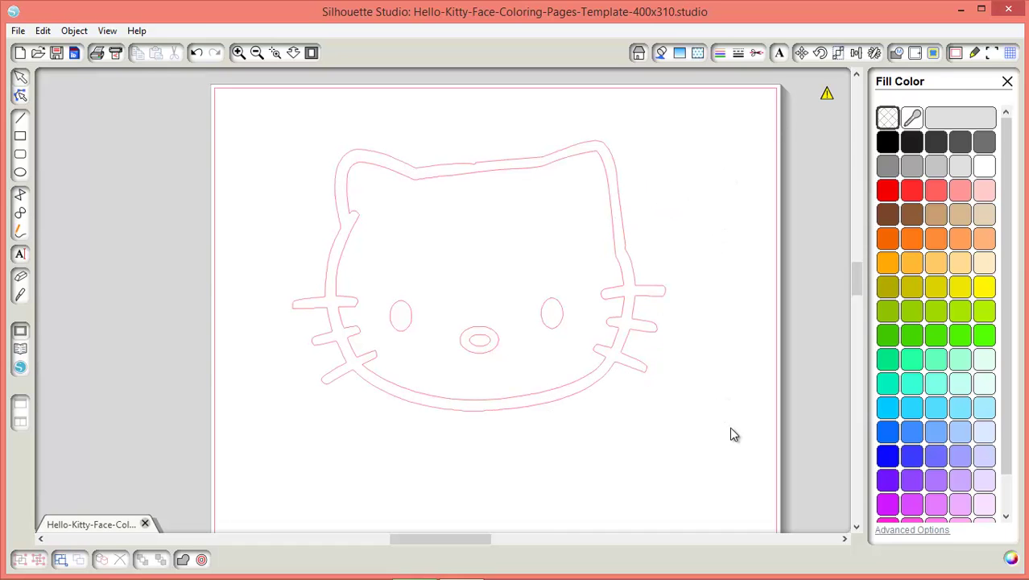
Fill all the face pieces with black and make them one compound path.
key(ctrl+a)
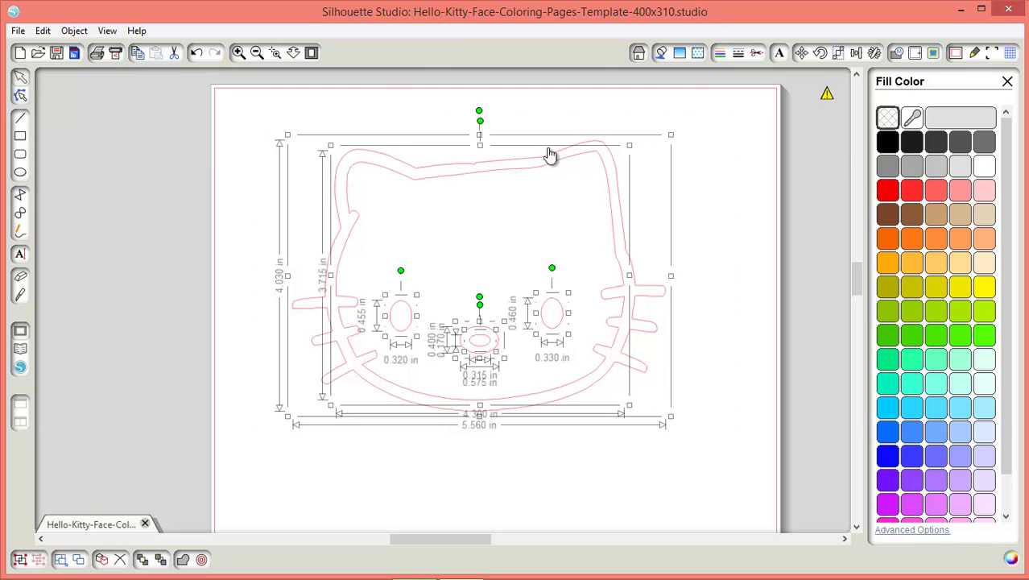
click(887, 142)
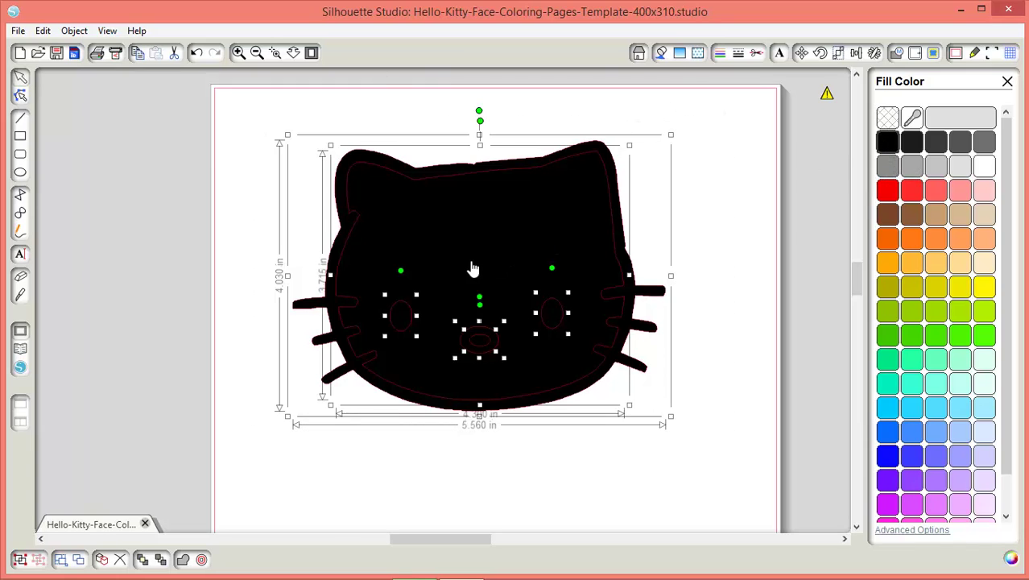
right_click(536, 232)
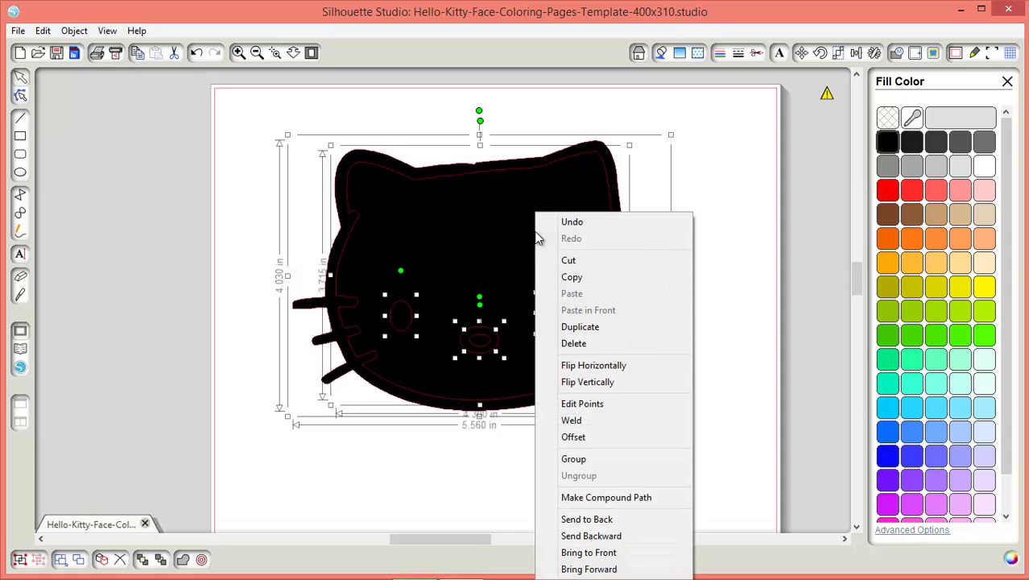
click(634, 500)
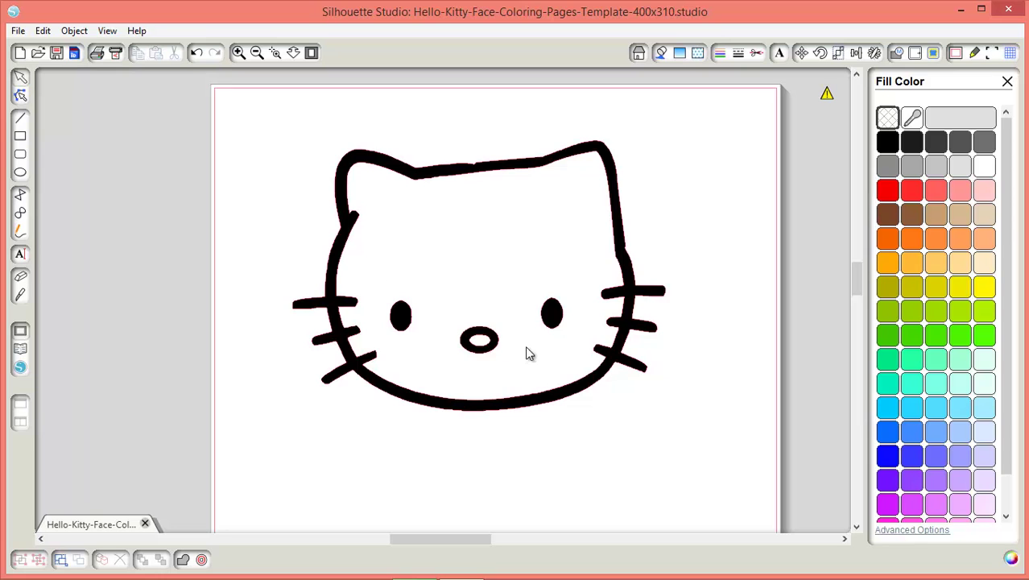
Move the bowless black face off the right side of the page, over the original image.
click(585, 153)
mouse_move(585, 153)
mouse_down()
mouse_move(797, 210)
mouse_move(379, 214)
mouse_move(576, 146)
mouse_up()
click(579, 204)
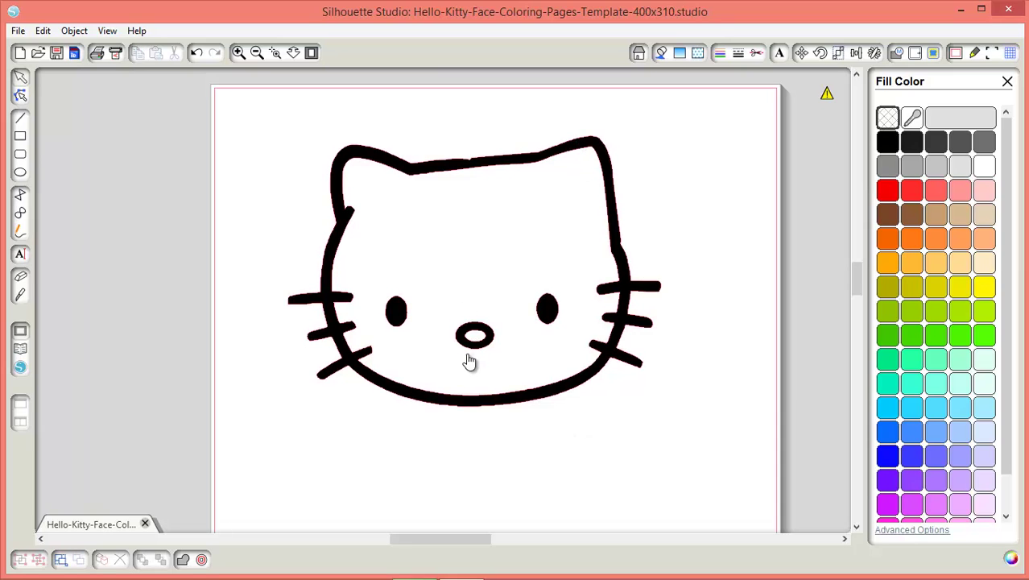
click(614, 218)
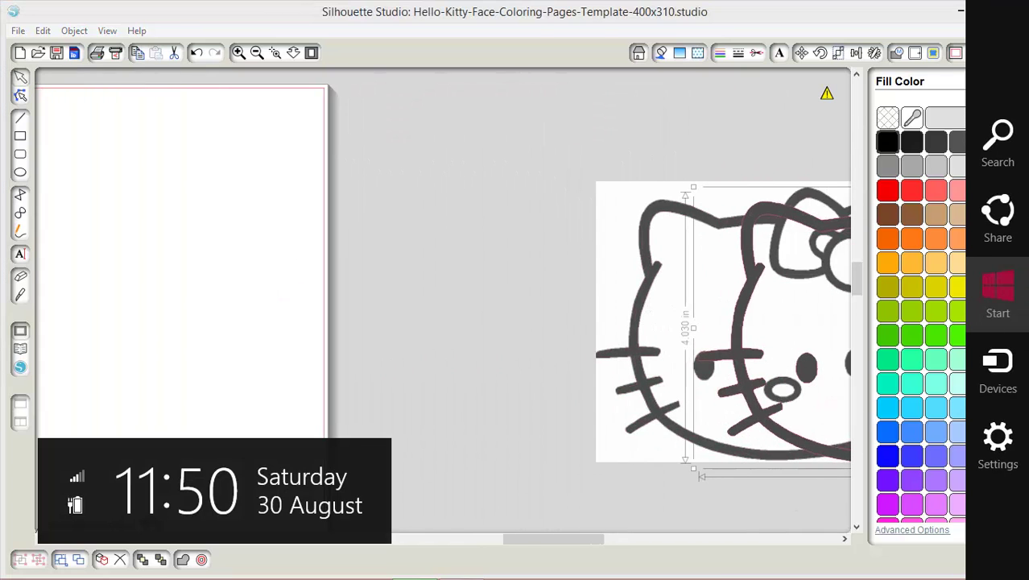
click(248, 279)
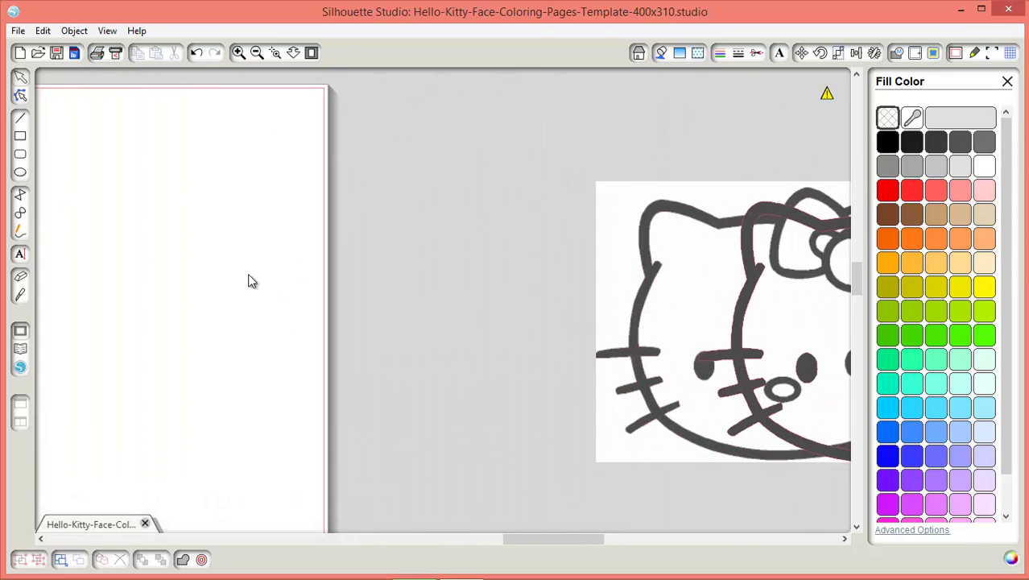
Move the black face copy with the bow onto the upper part of the page.
scroll(248, 279, down, 5)
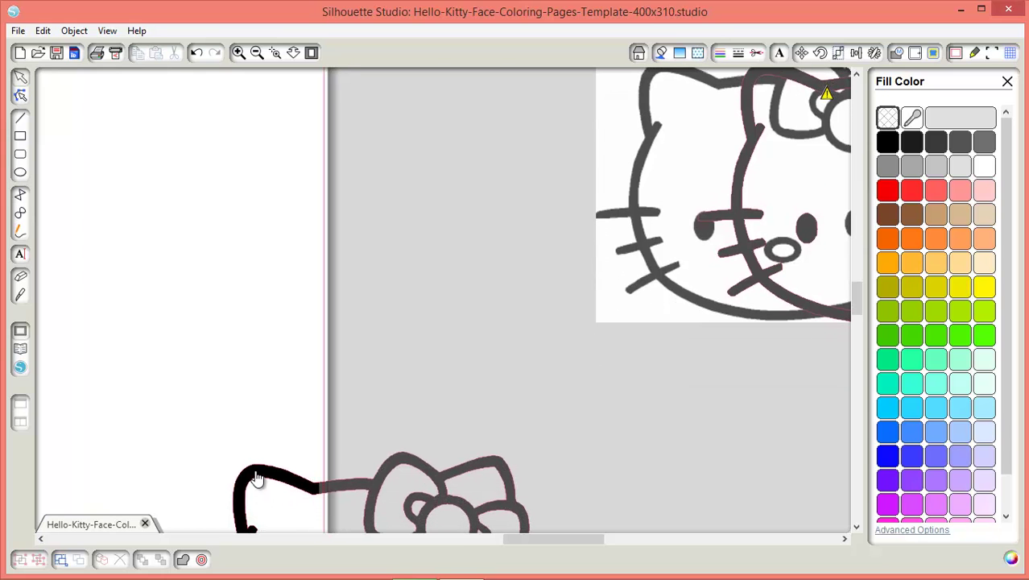
drag(257, 477, 115, 268)
click(263, 299)
drag(458, 545, 406, 542)
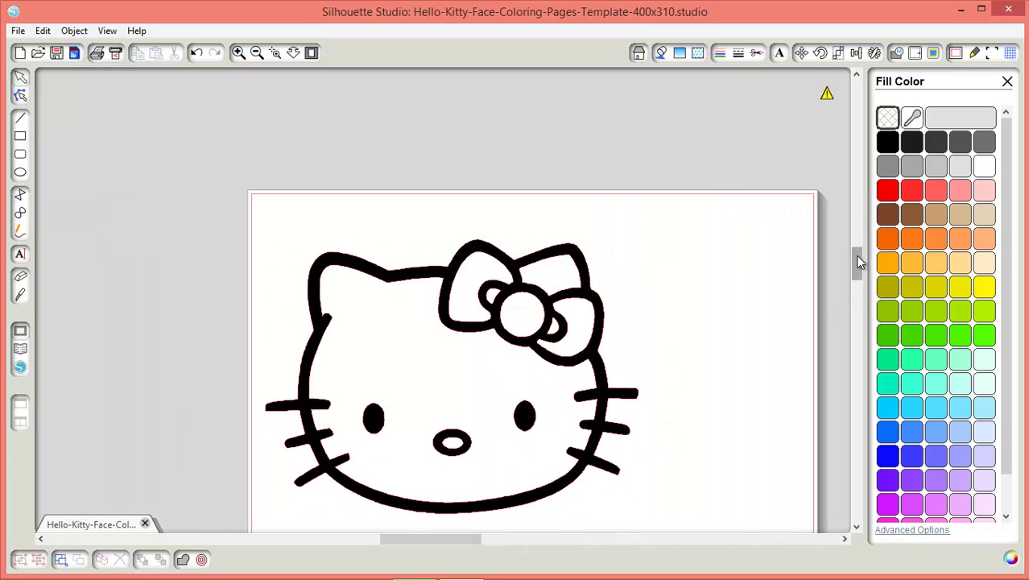
Erase the inner parts of the bow on the black face copy with the Eraser.
scroll(859, 261, down, 2)
scroll(856, 263, up, 1)
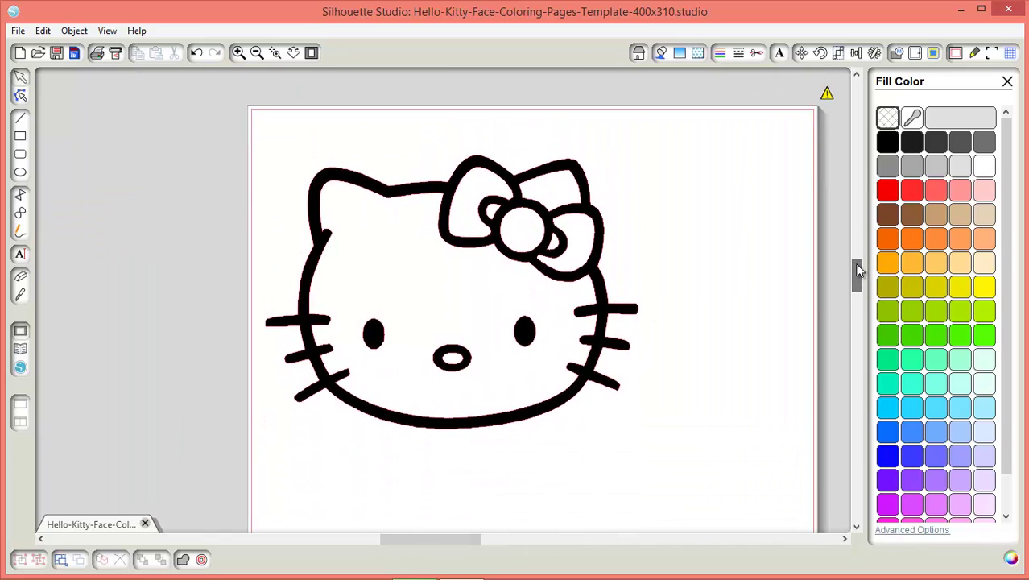
click(20, 278)
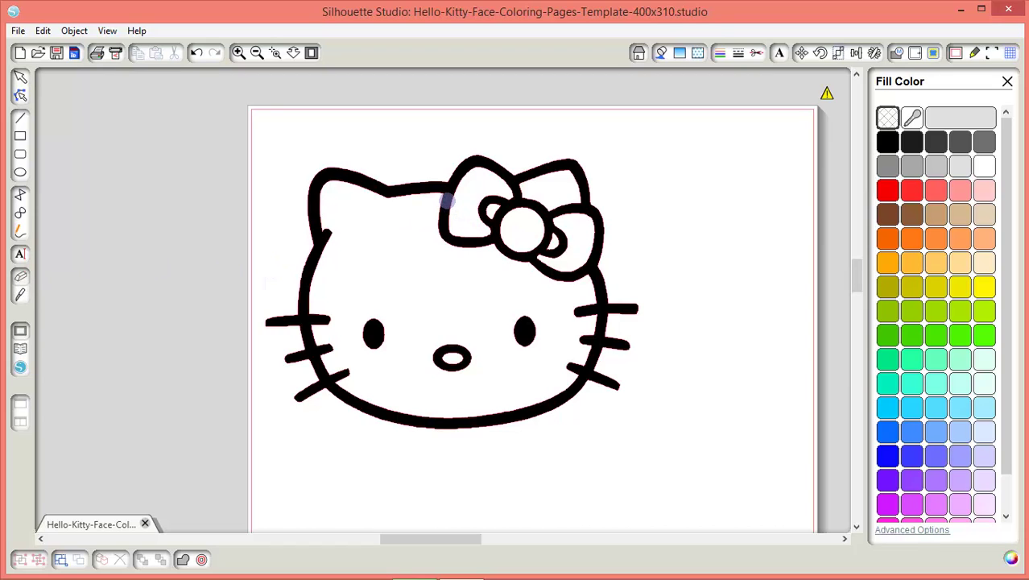
mouse_move(448, 200)
mouse_down()
mouse_move(439, 243)
mouse_move(448, 231)
mouse_move(466, 243)
mouse_move(493, 202)
mouse_move(508, 214)
mouse_move(480, 243)
mouse_move(504, 241)
mouse_move(534, 266)
mouse_move(527, 249)
mouse_move(550, 224)
mouse_move(538, 221)
mouse_move(553, 218)
mouse_move(527, 216)
mouse_move(512, 199)
mouse_move(547, 221)
mouse_move(560, 215)
mouse_move(563, 240)
mouse_move(552, 281)
mouse_up()
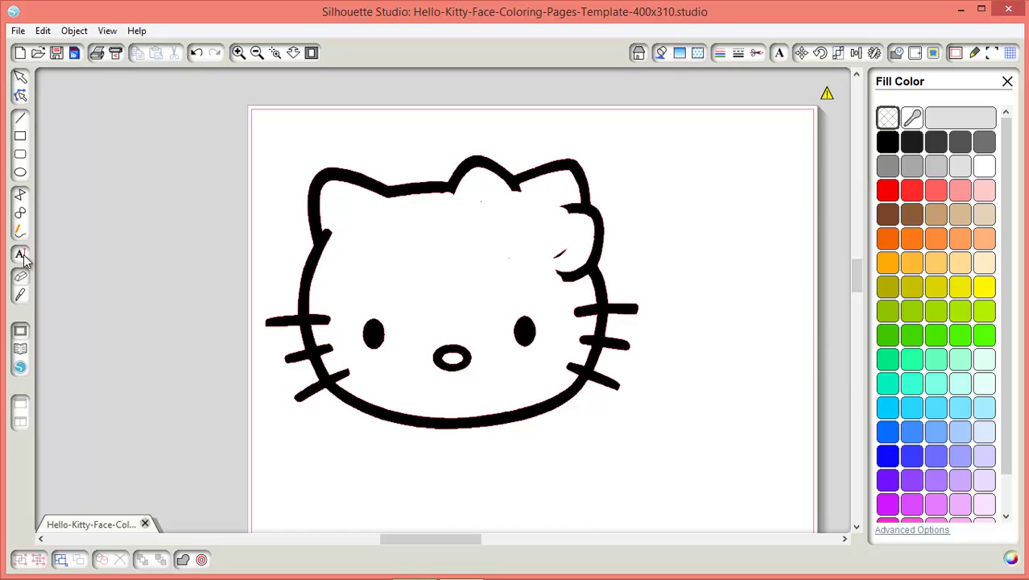
Cut the face vertically with the Knife, from the bow's outer edge through the nose to below the chin.
click(21, 296)
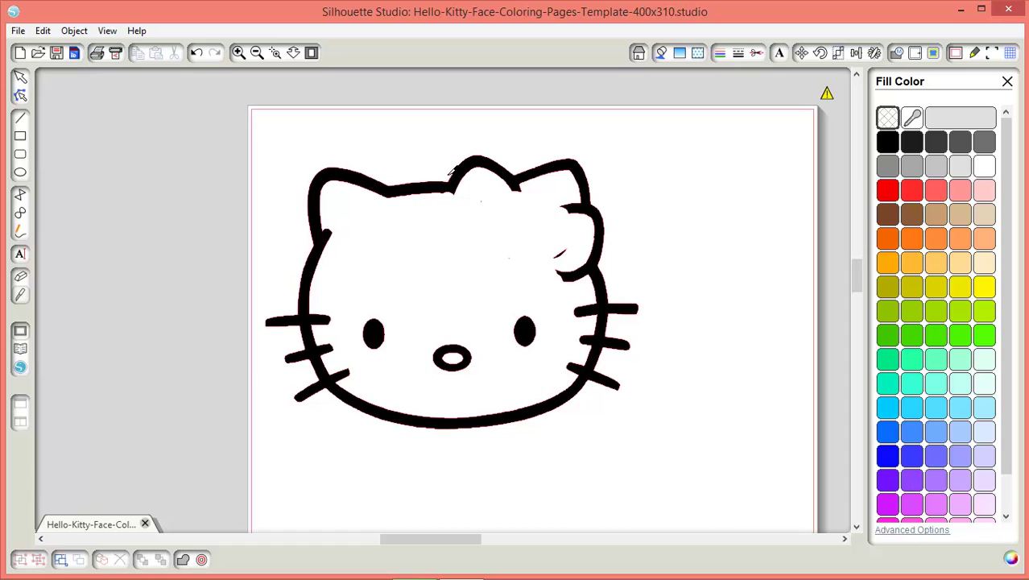
drag(450, 174, 471, 467)
click(22, 77)
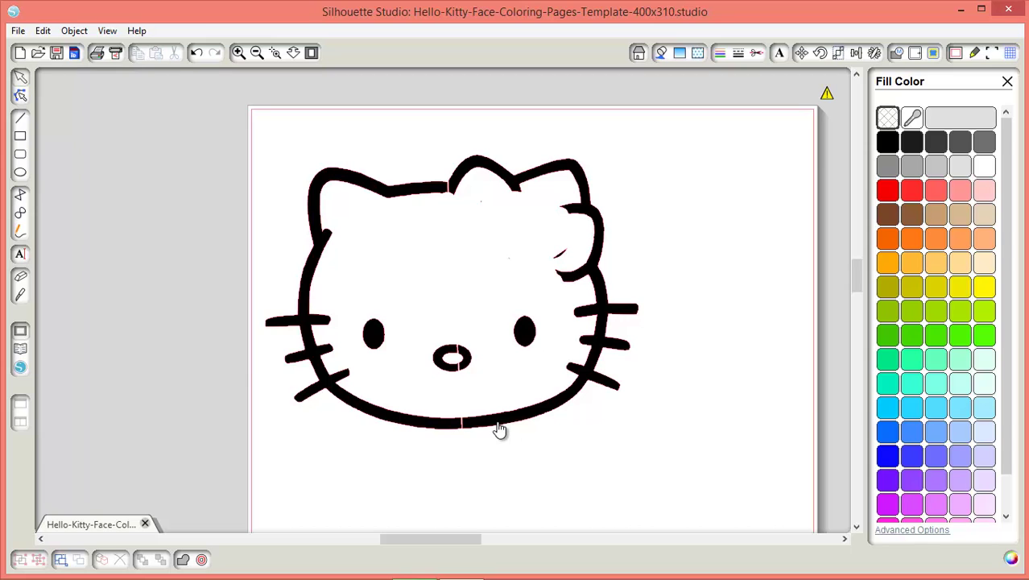
drag(499, 430, 651, 410)
key(ctrl+z)
Delete the small bow fragments left over inside the face after erasing.
drag(695, 287, 525, 231)
key(Delete)
drag(433, 120, 593, 322)
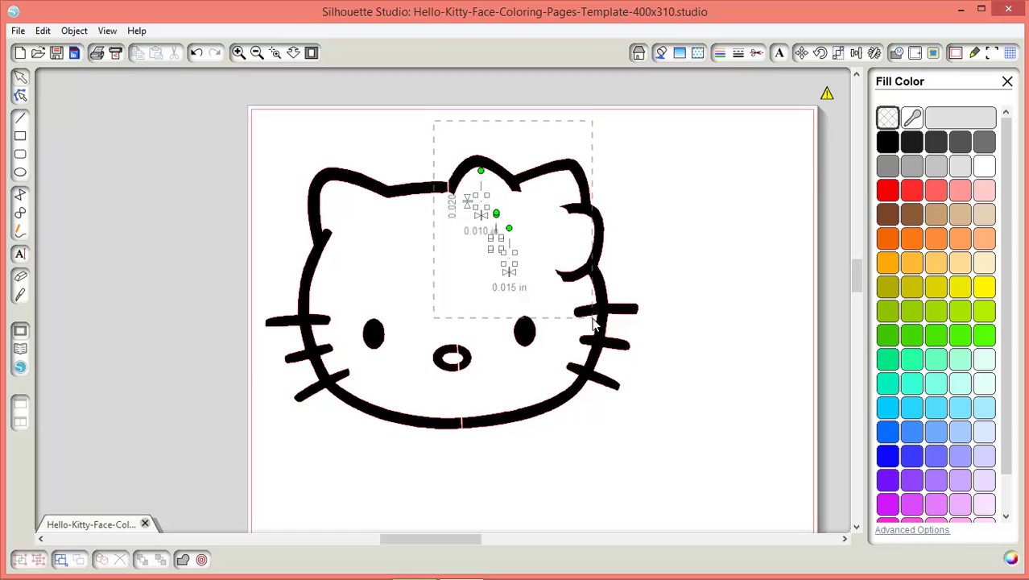
key(Delete)
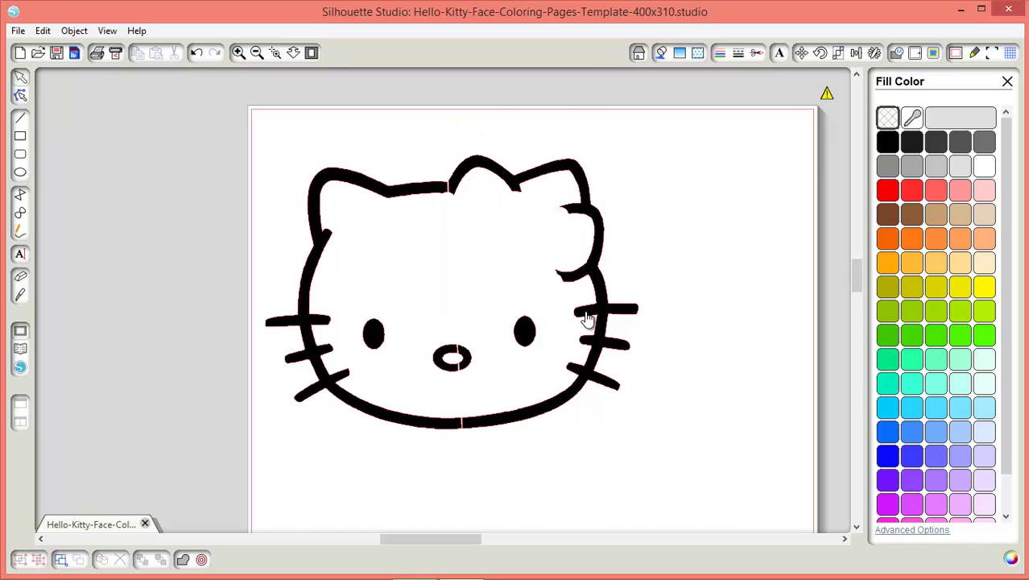
Mirror the left half of the face outline to the right.
click(352, 184)
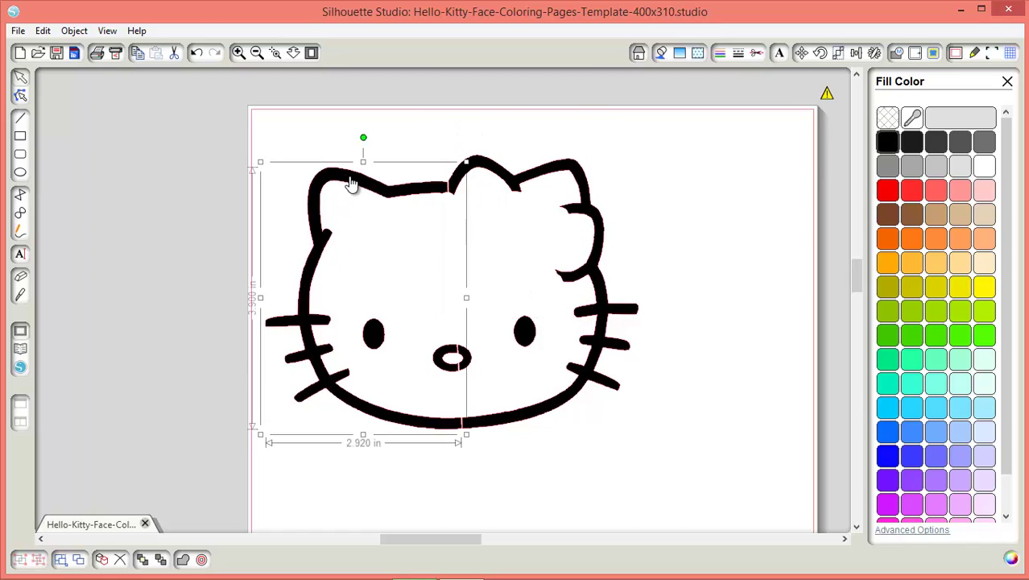
click(876, 54)
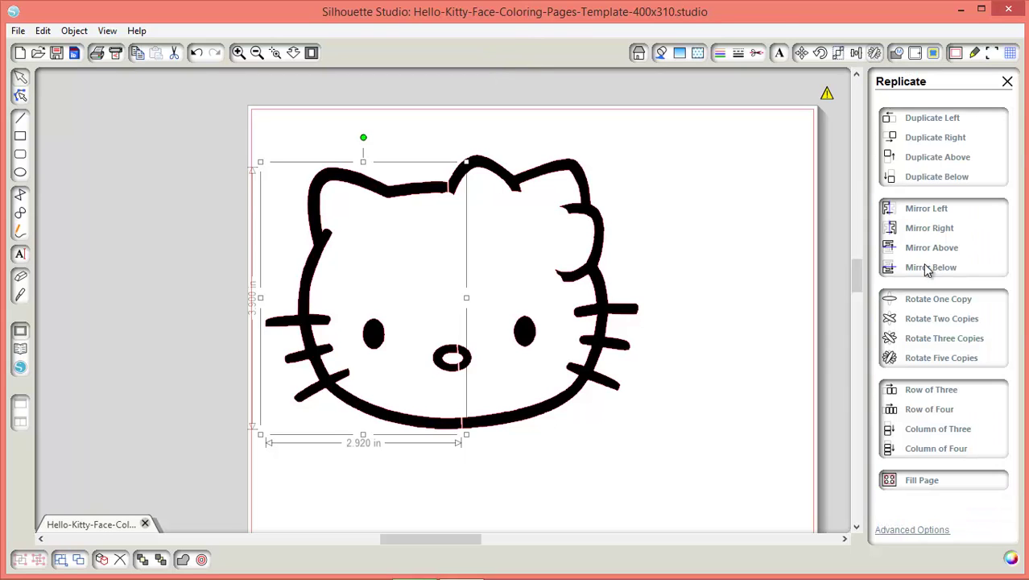
click(930, 231)
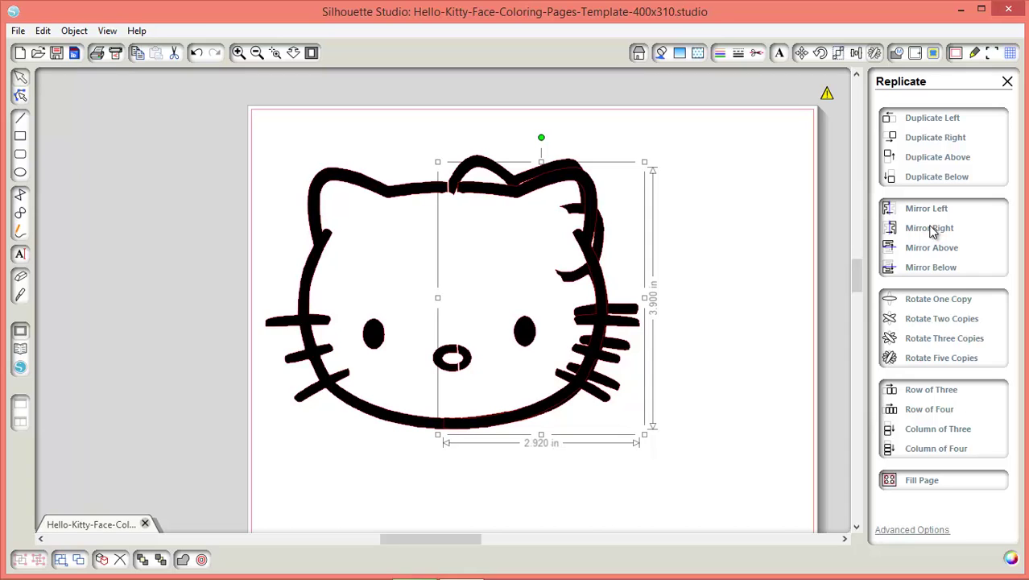
Nudge the mirrored half leftwards until its upper end overlaps the left half on the forehead.
key(Left)
key(Left)
key(Left)
key(Left)
key(Left)
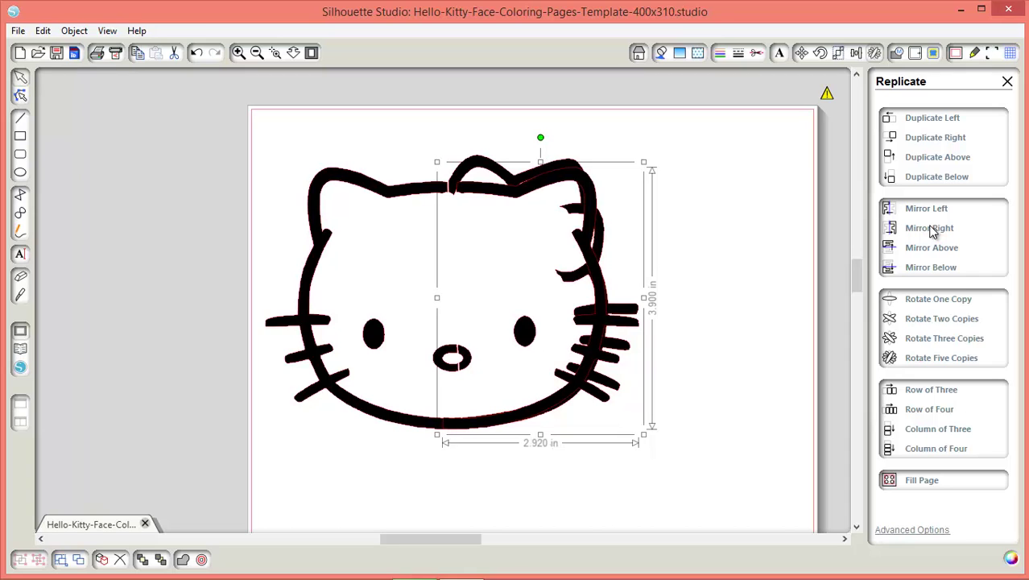
key(Left)
key(Left)
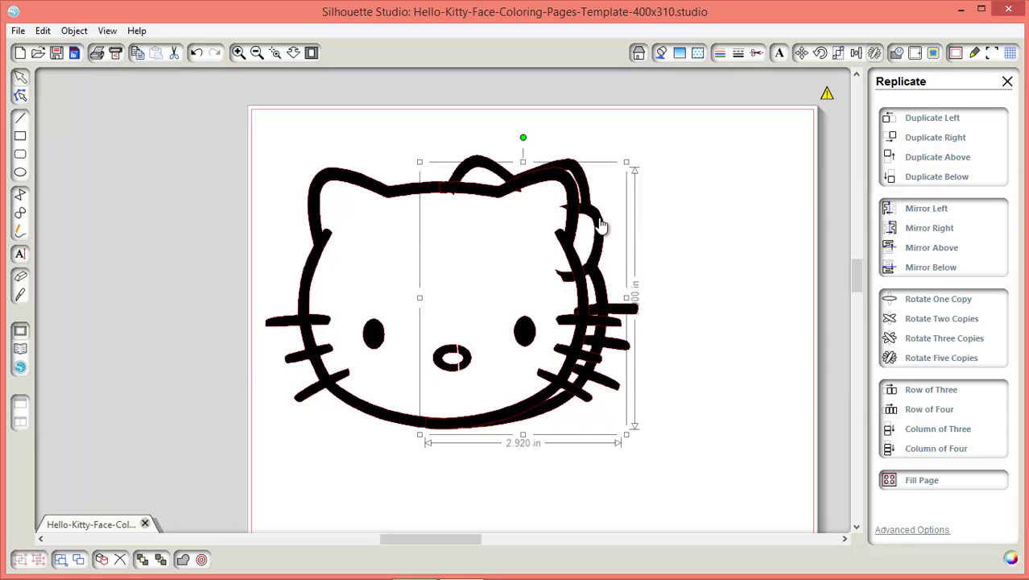
Weld the left and mirrored halves, and try moving the welded outline off the page's left edge.
shift+click(373, 191)
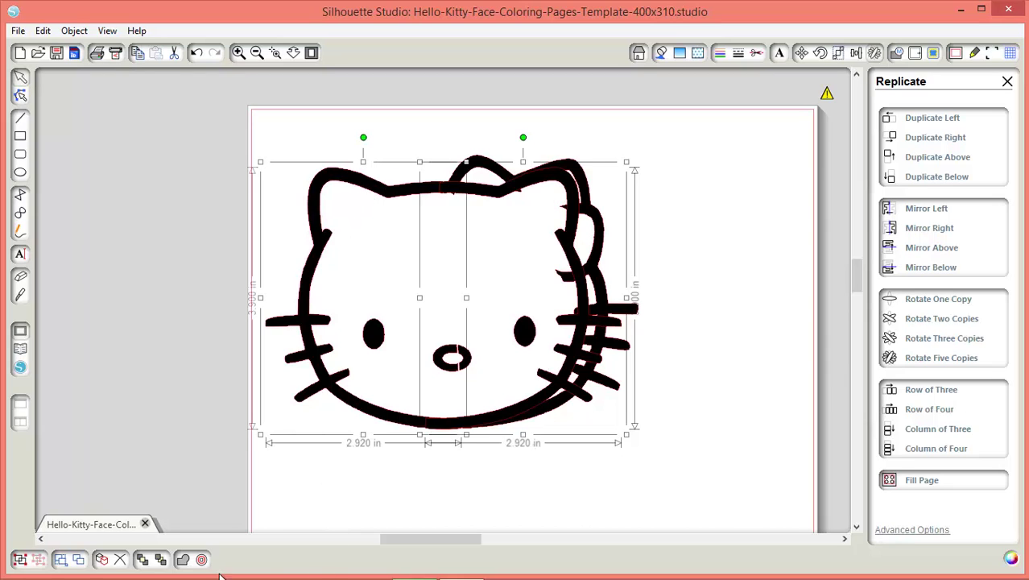
click(182, 559)
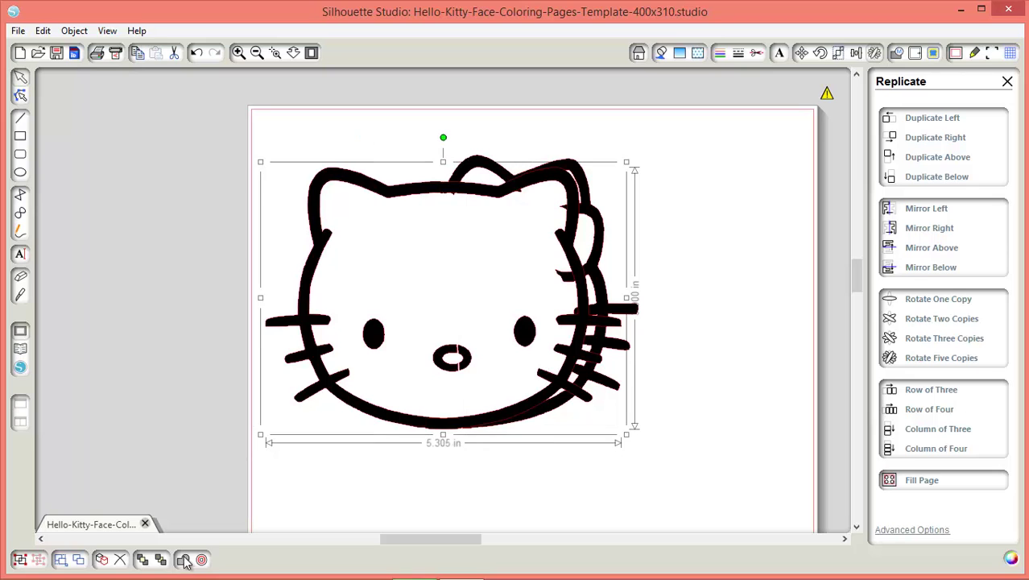
drag(374, 199, 106, 139)
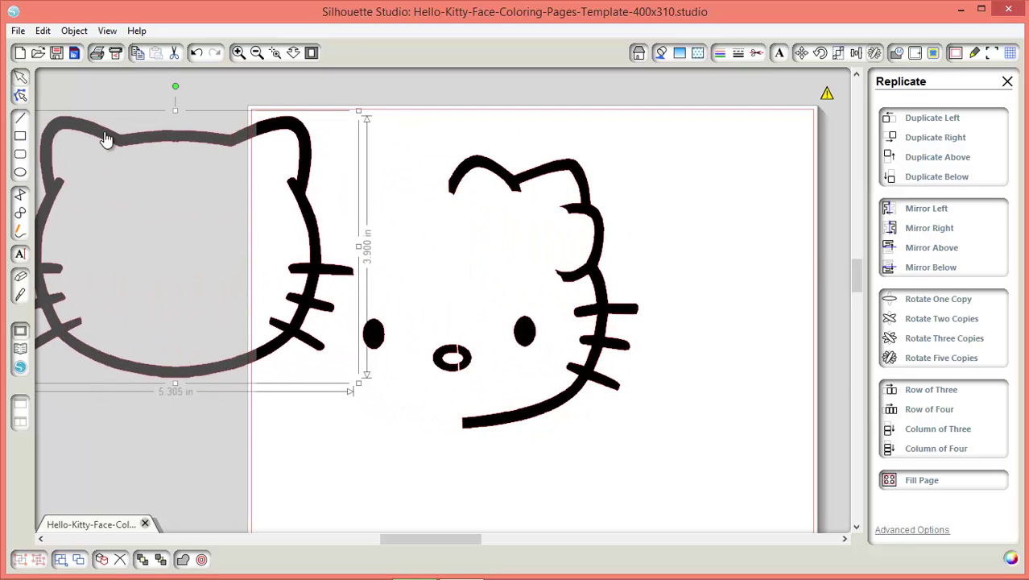
drag(103, 134, 103, 137)
key(ctrl+z)
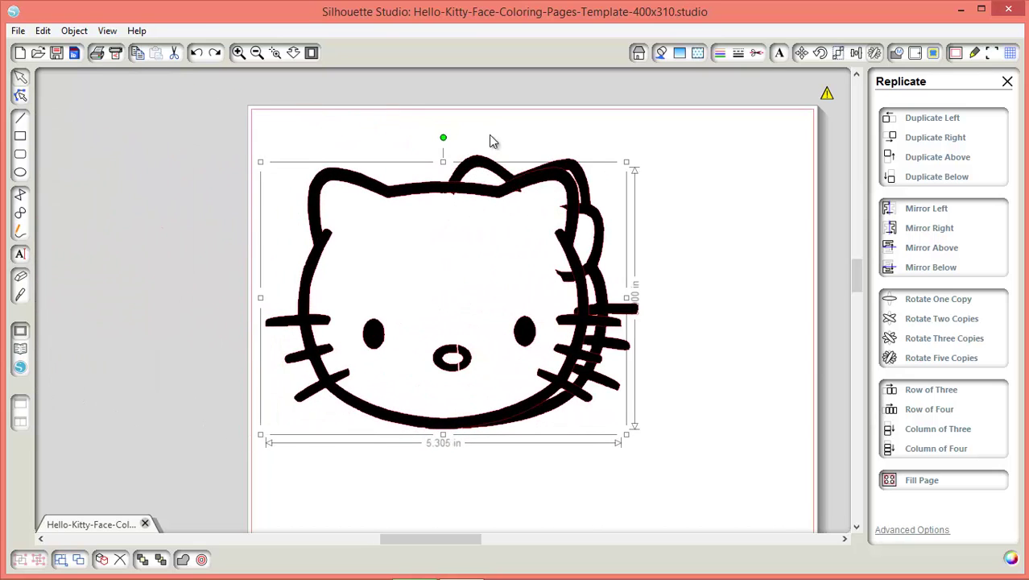
Try deleting the original right half of the face, and undo back to before the two halves were welded.
click(480, 156)
click(479, 168)
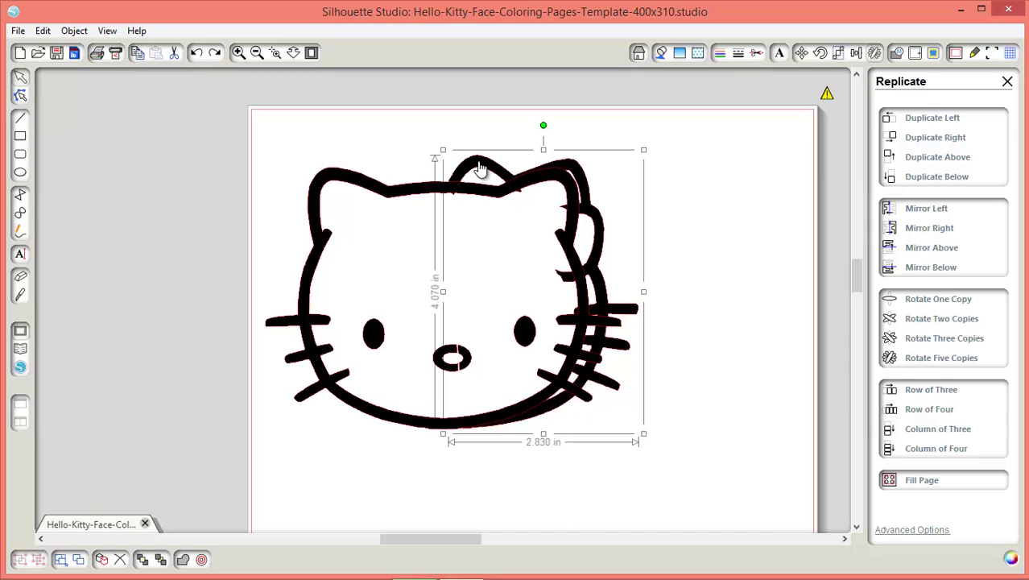
key(Delete)
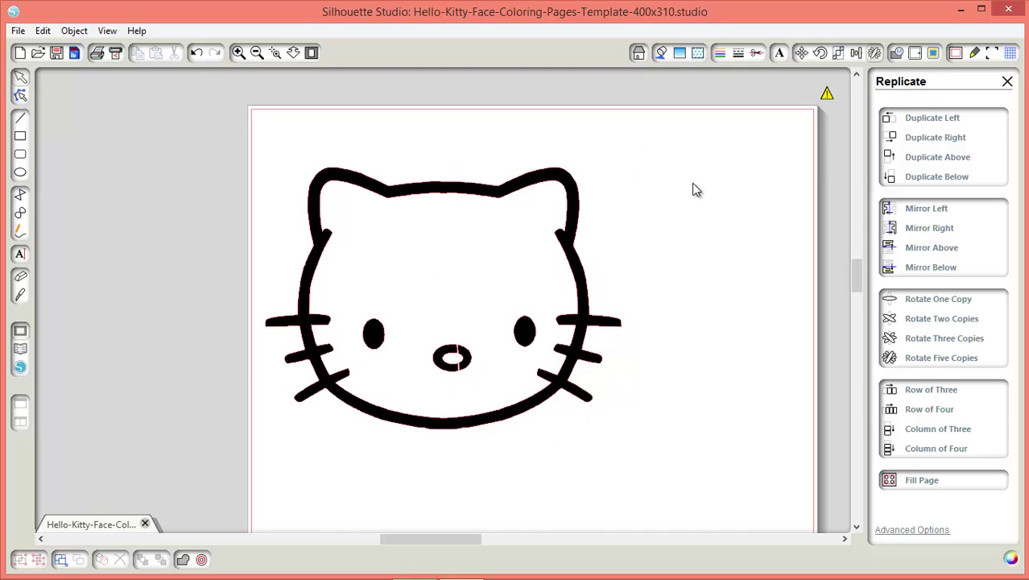
key(ctrl+z)
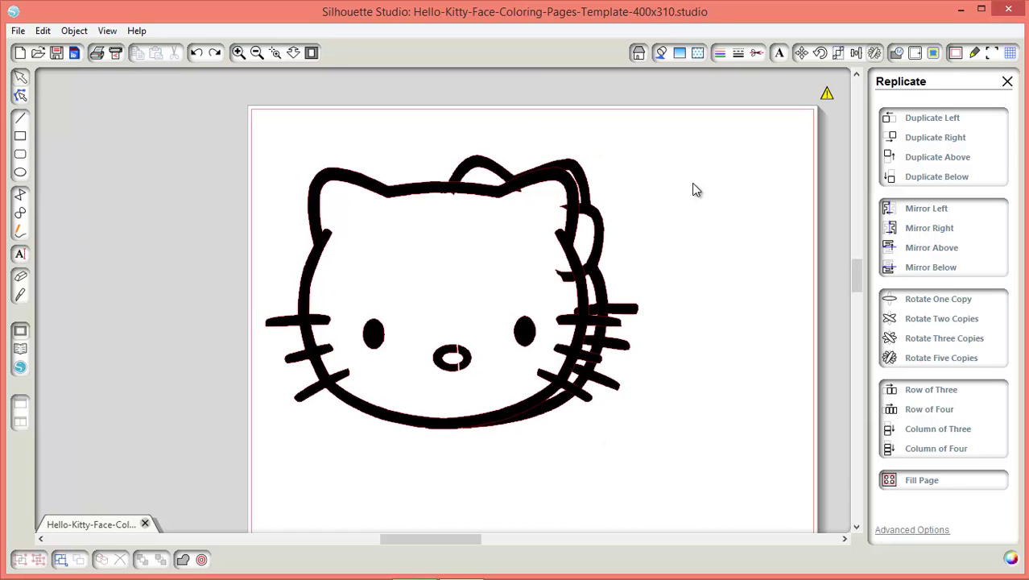
key(ctrl+a)
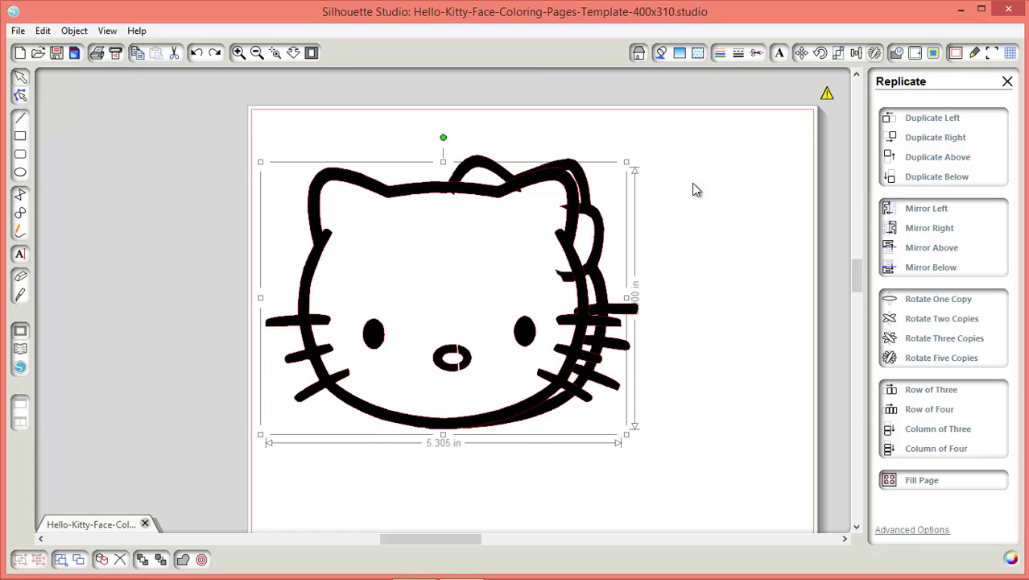
click(712, 160)
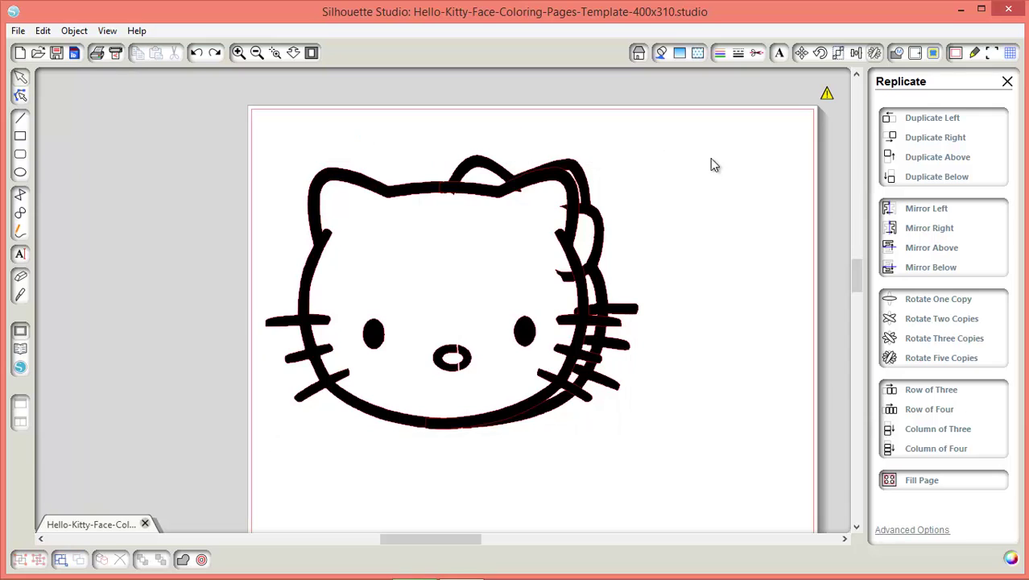
Nudge the mirrored half back rightwards to line its cheek up with the original right cheek.
click(551, 182)
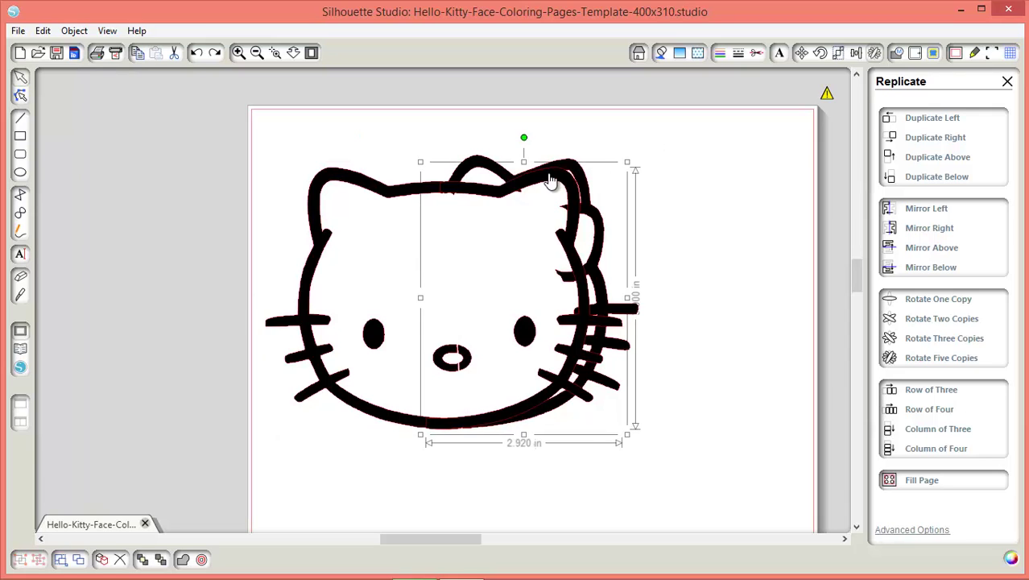
key(Right)
key(Right)
key(Right)
key(Right)
key(Right)
key(Right)
key(Right)
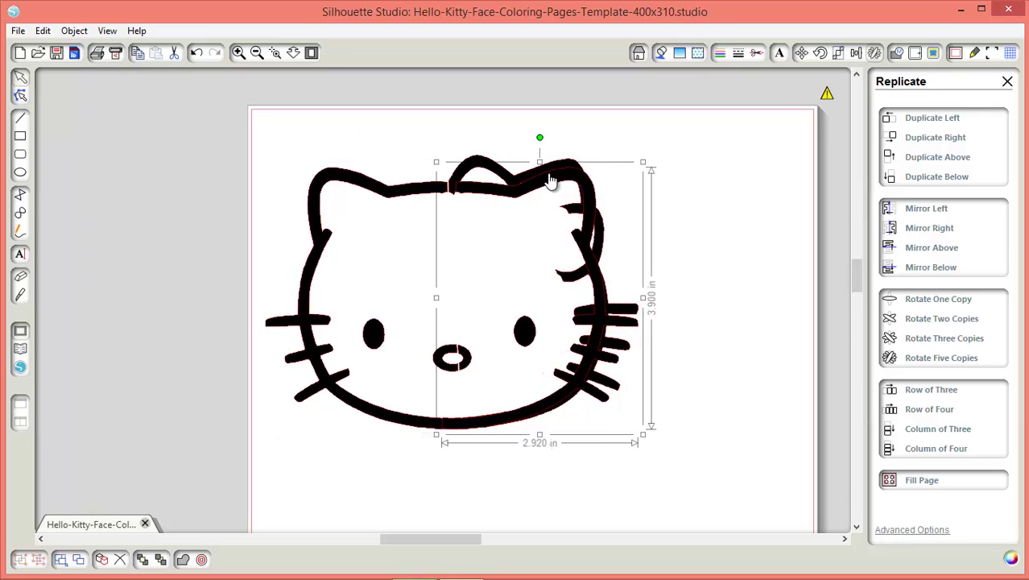
key(Right)
Delete the original right half of the face with the bow remnants.
click(718, 161)
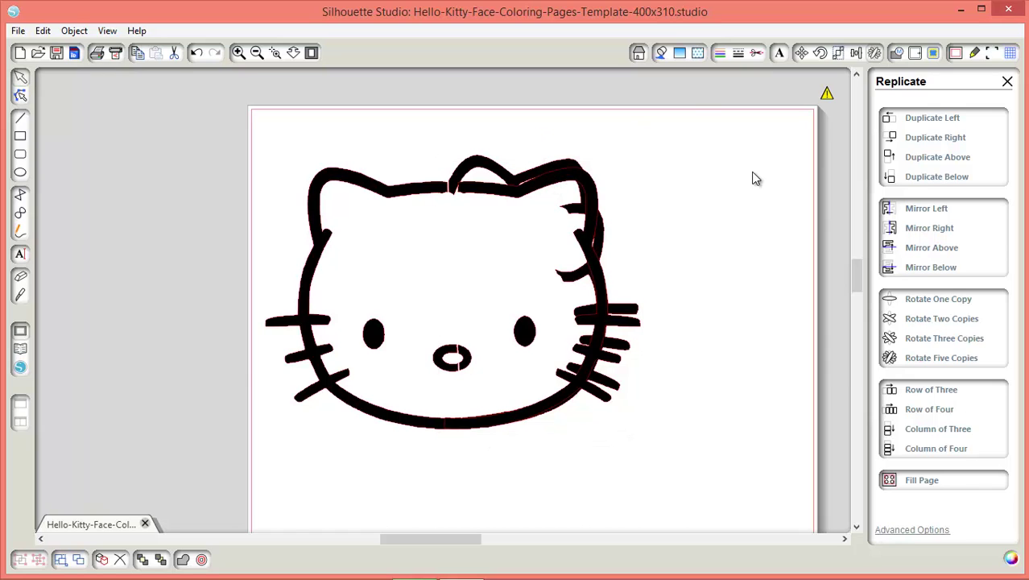
click(483, 166)
key(Delete)
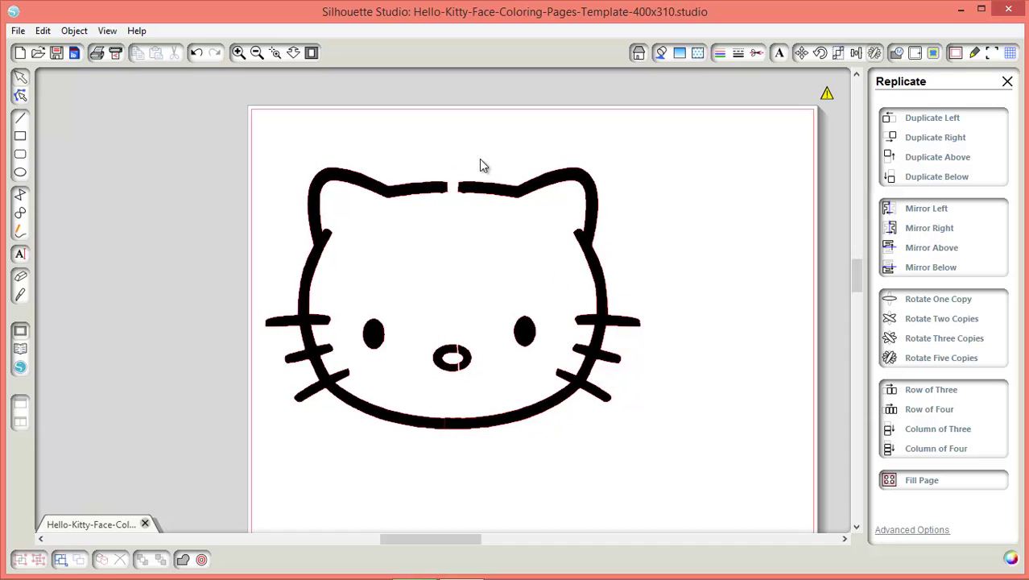
Extend the mirrored half's forehead end points leftwards so they overlap the left half and close the gap.
click(473, 194)
double_click(474, 194)
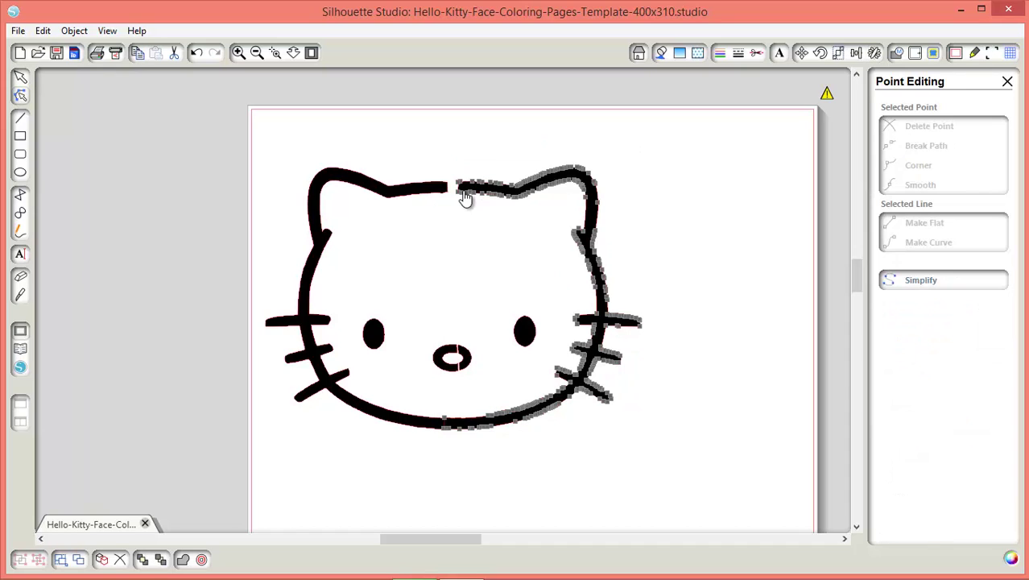
click(459, 194)
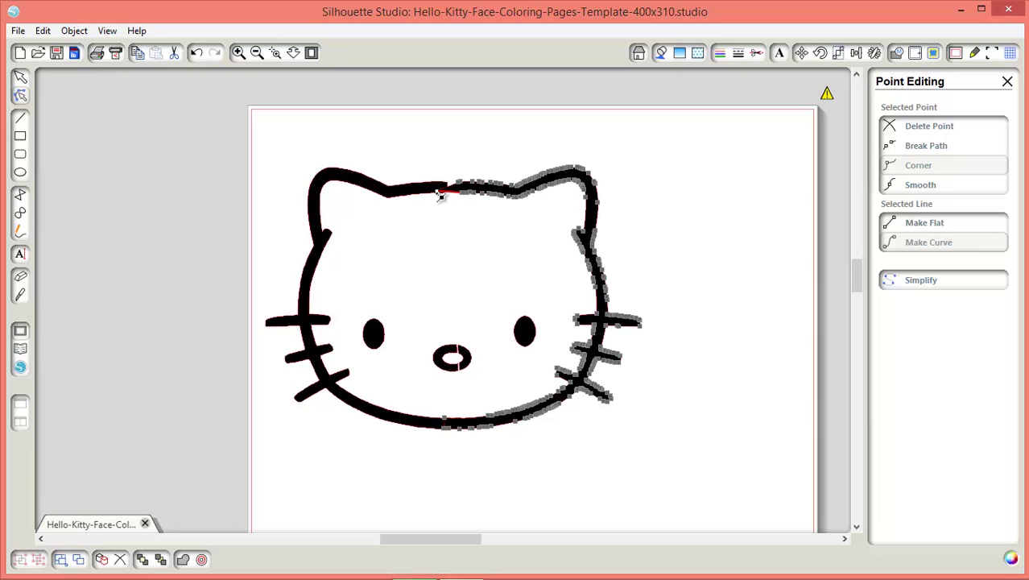
click(461, 186)
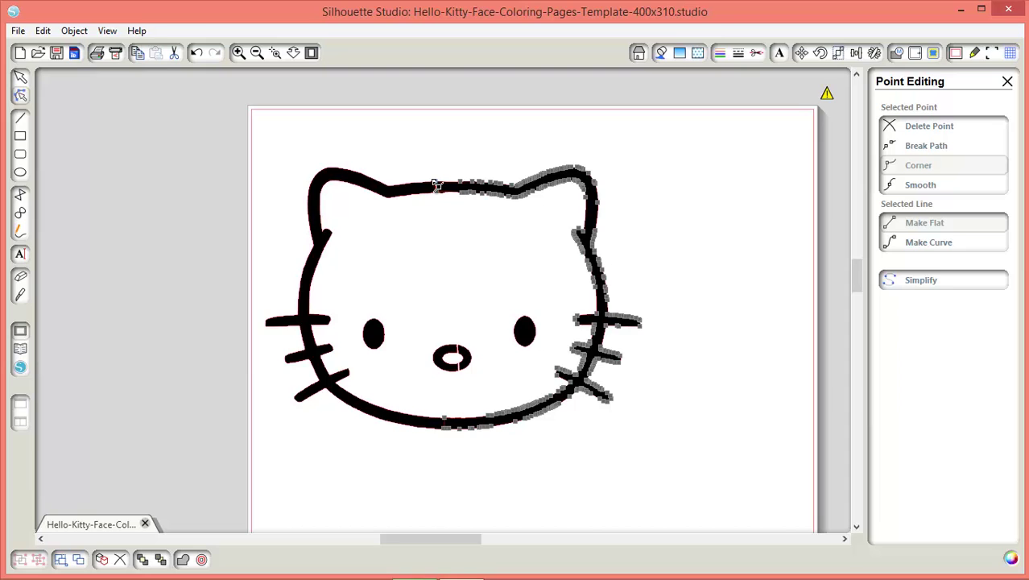
click(627, 449)
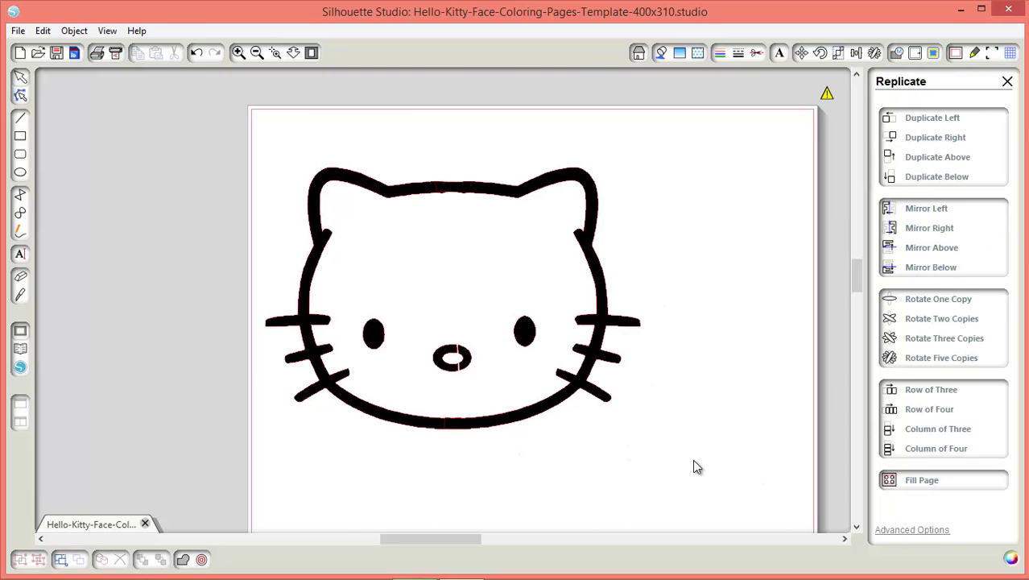
Weld the left and mirrored halves into one face outline.
click(524, 414)
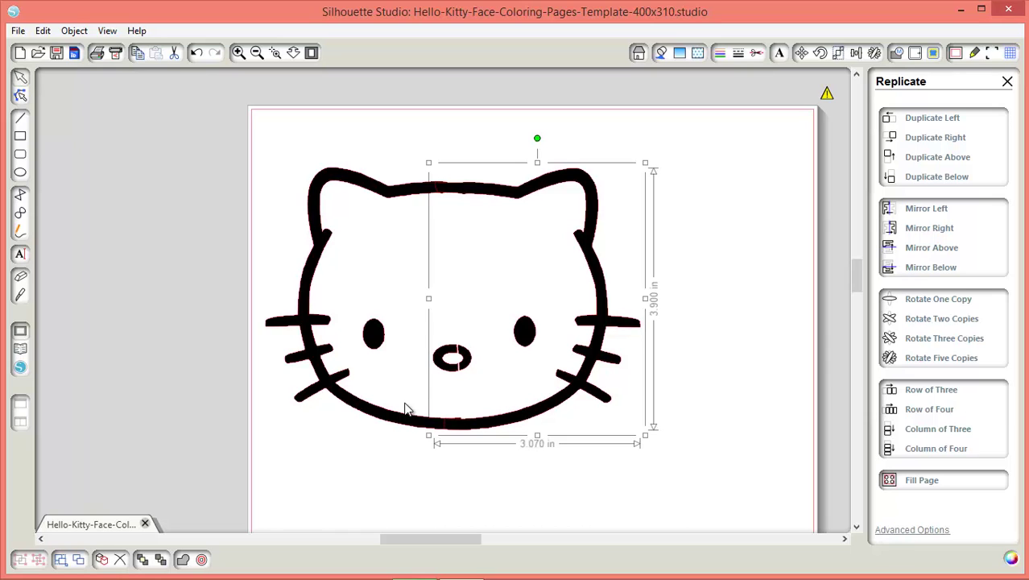
shift+click(390, 420)
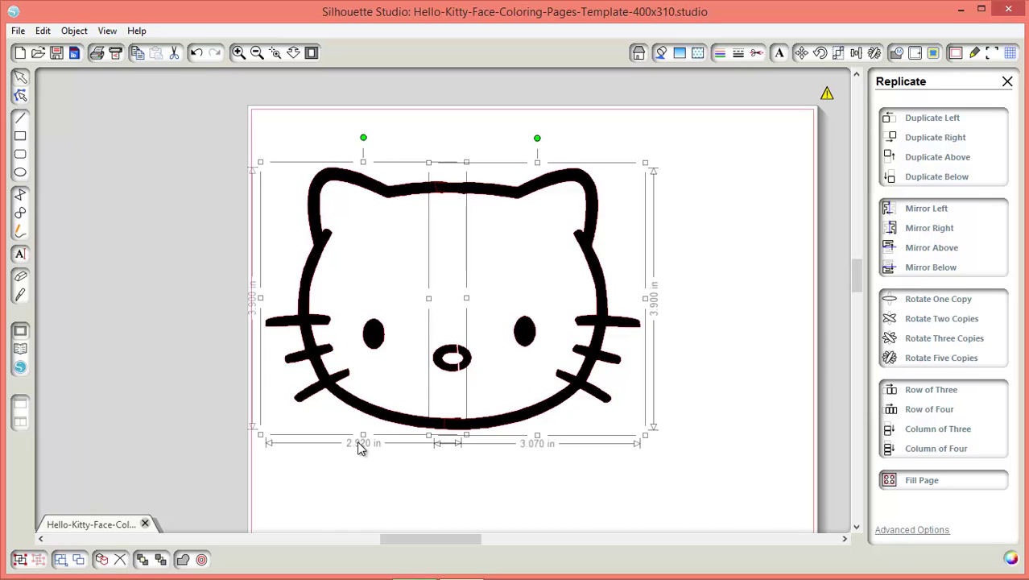
click(182, 559)
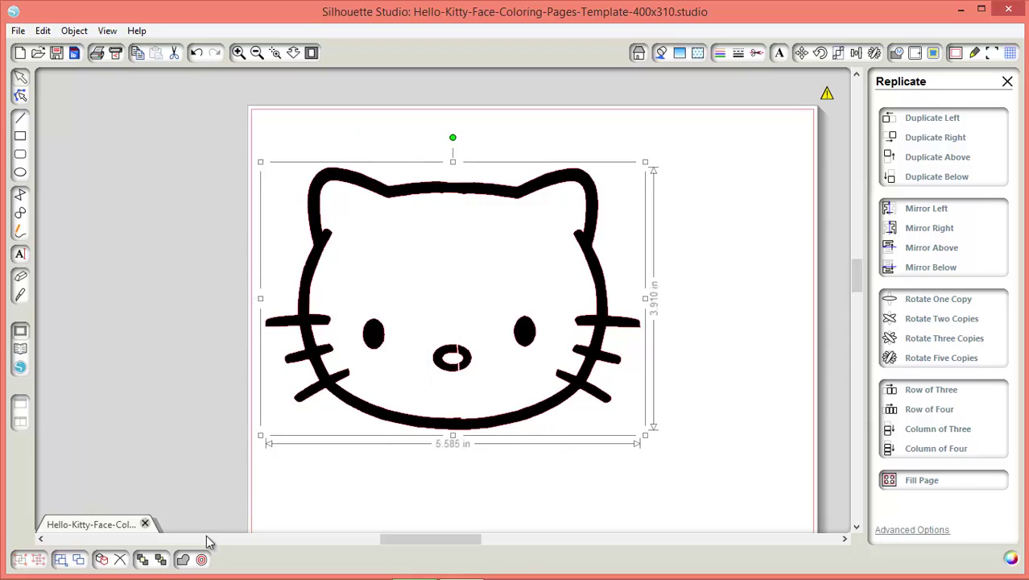
click(434, 492)
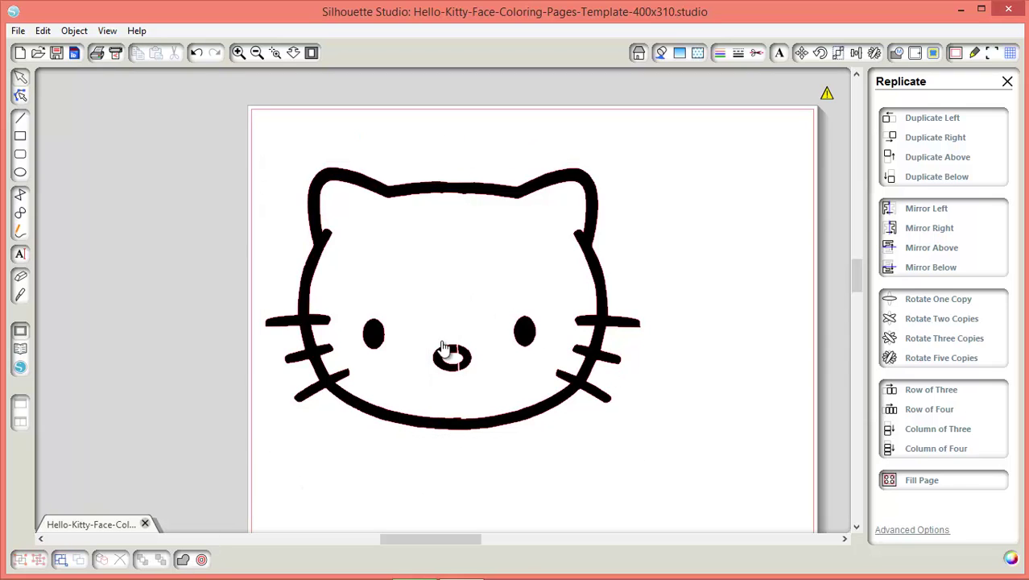
Delete both pieces of the cut nose ring.
click(465, 360)
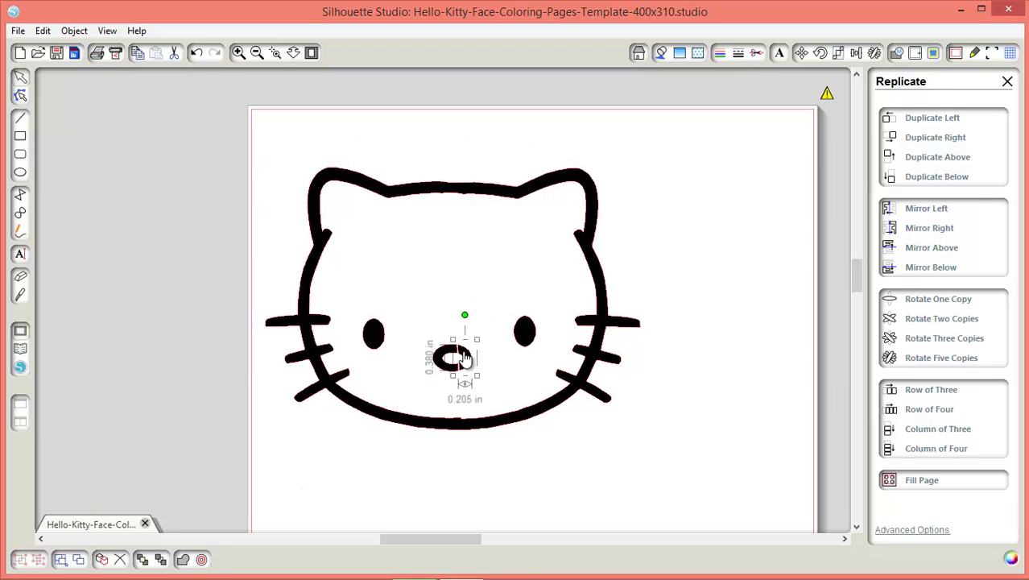
drag(467, 365, 447, 367)
key(Delete)
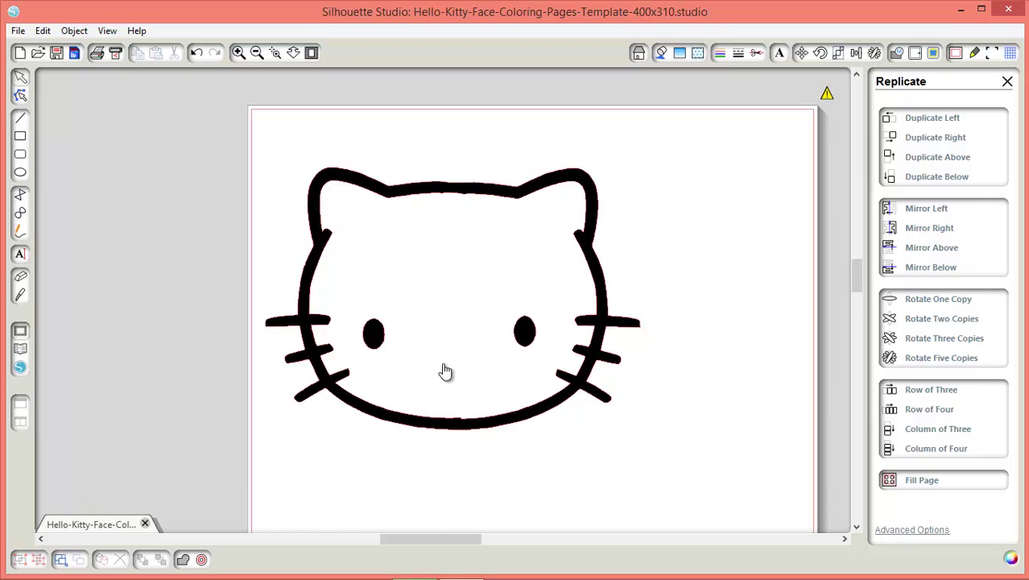
Release the compound path of the complete Hello Kitty copy with the bow that overlaps the page's lower edge.
scroll(484, 490, down, 10)
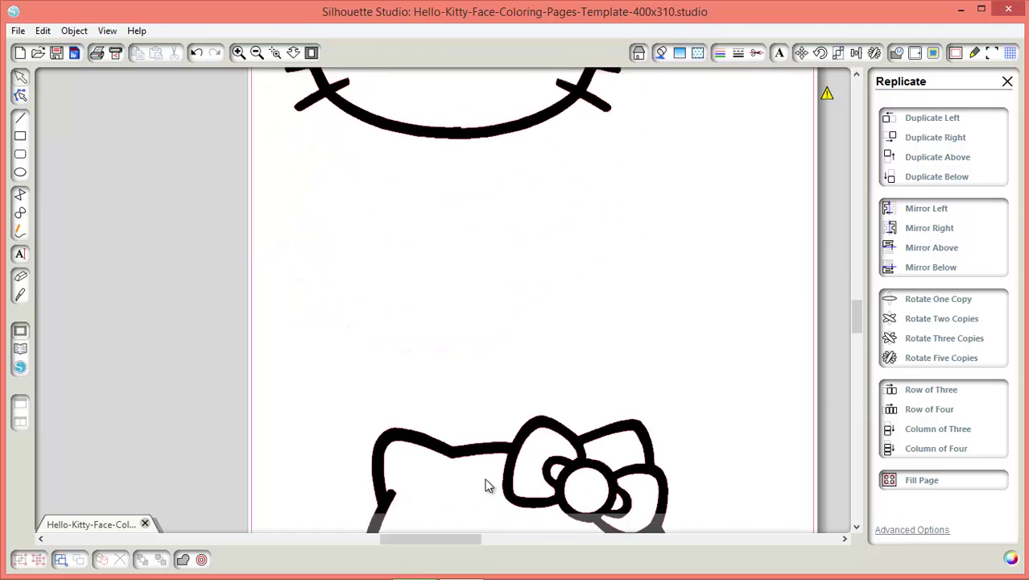
scroll(493, 474, down, 2)
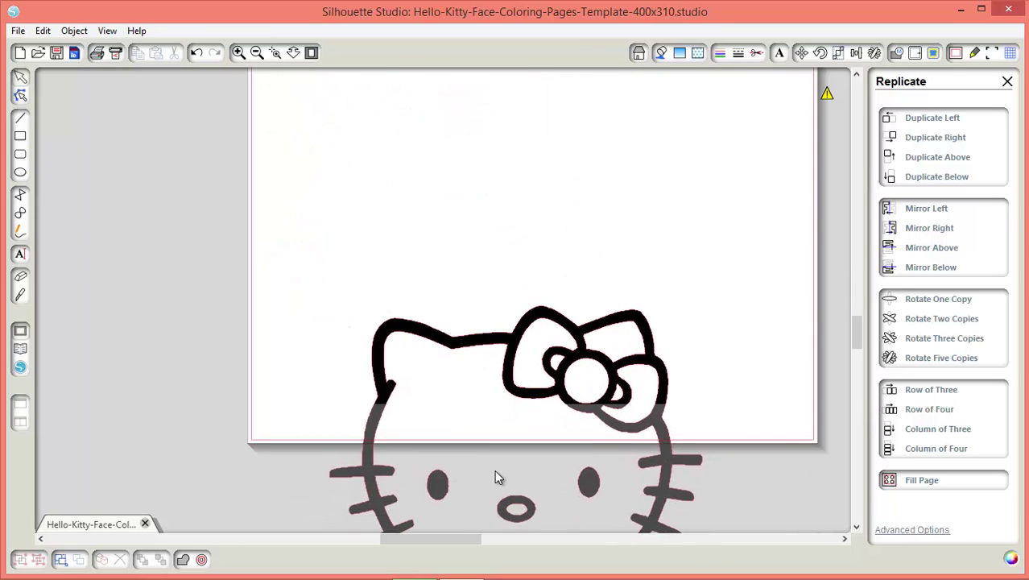
click(532, 513)
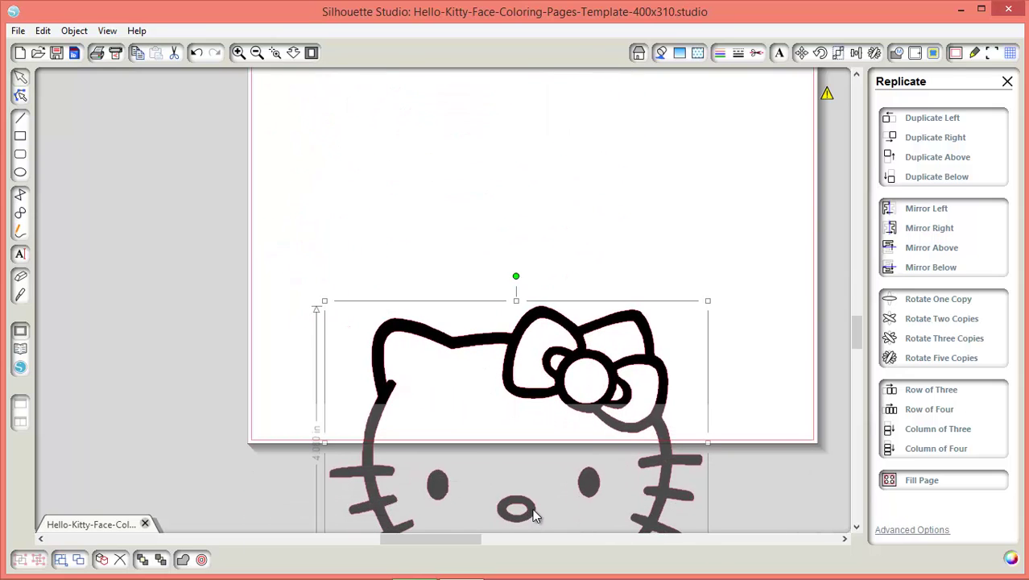
right_click(536, 515)
click(610, 427)
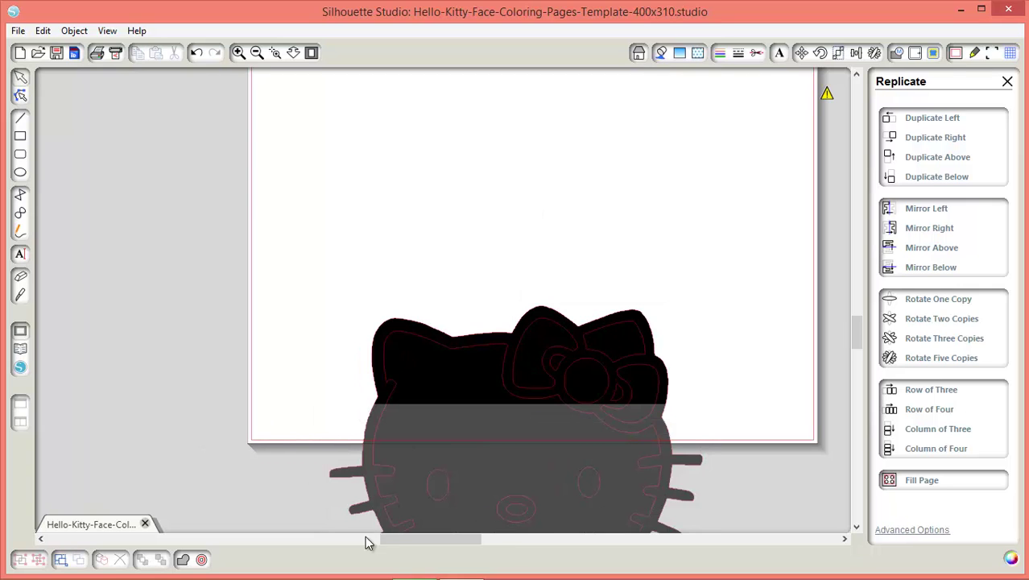
Move both nose ovals out of the released copy onto the blank page area above it and make them a compound path.
drag(322, 487, 600, 530)
drag(531, 508, 439, 188)
right_click(439, 188)
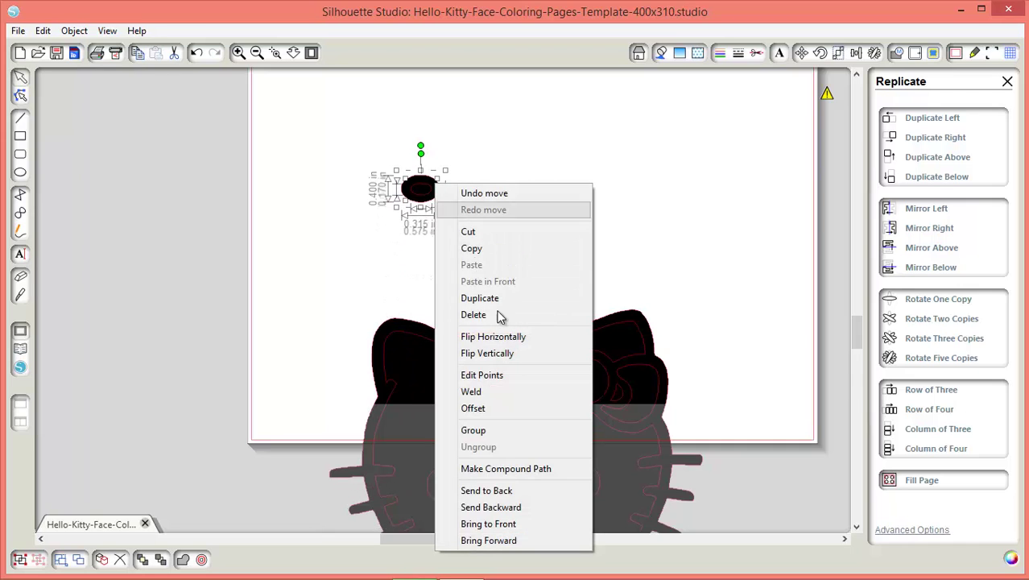
click(547, 470)
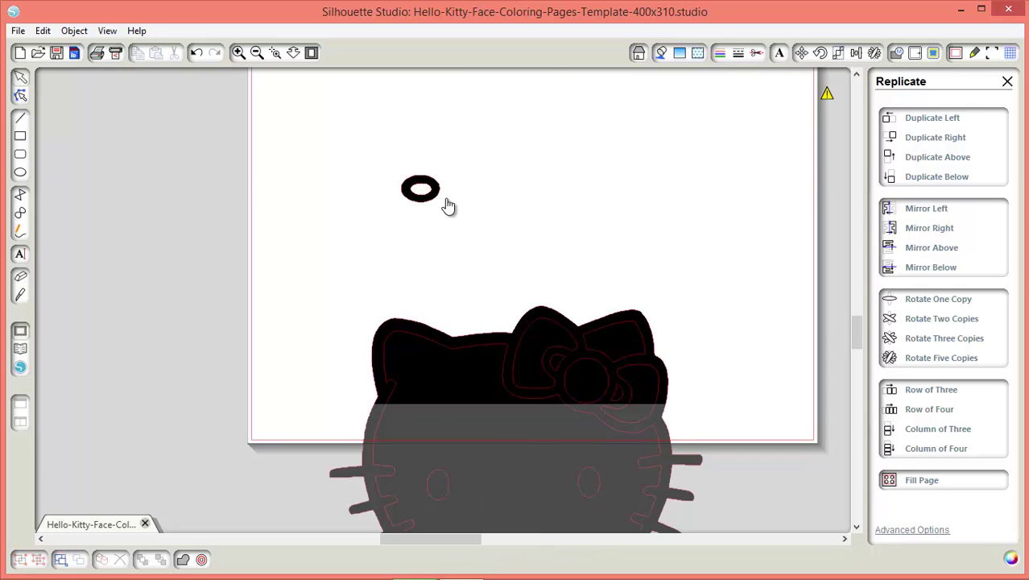
Place the nose ring on the rebuilt bowless face, centred between and slightly below the eyes.
drag(421, 188, 453, 339)
scroll(441, 110, down, 3)
scroll(442, 109, up, 1)
click(786, 193)
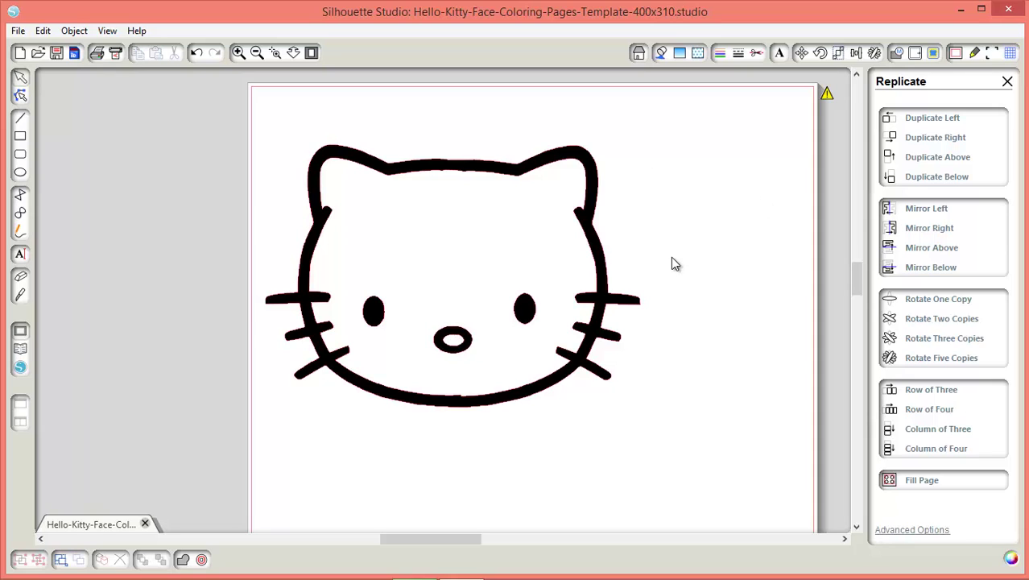
Delete a point on the inner forehead edge of the welded face outline and simplify the outline's points twice.
double_click(451, 171)
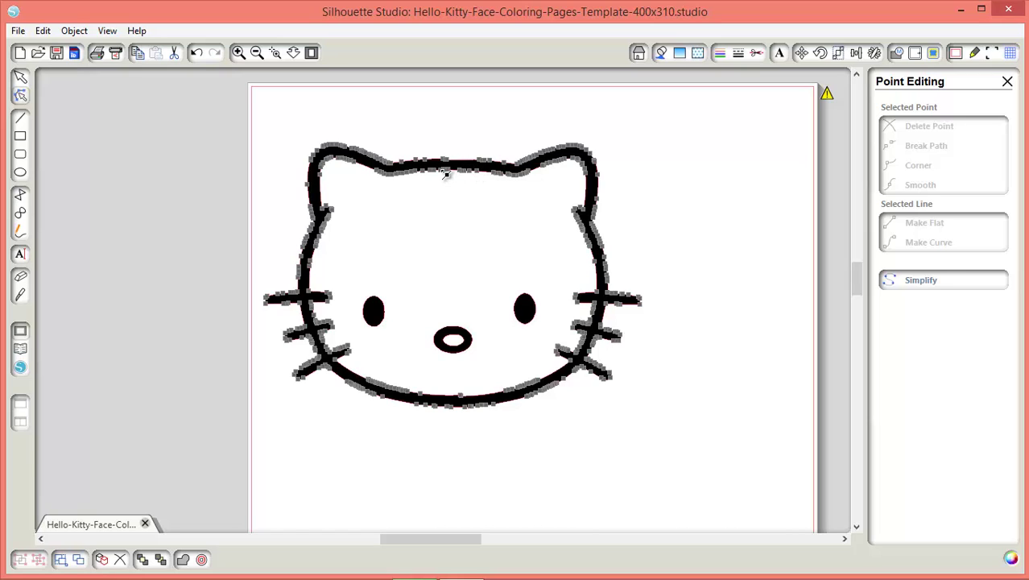
click(441, 171)
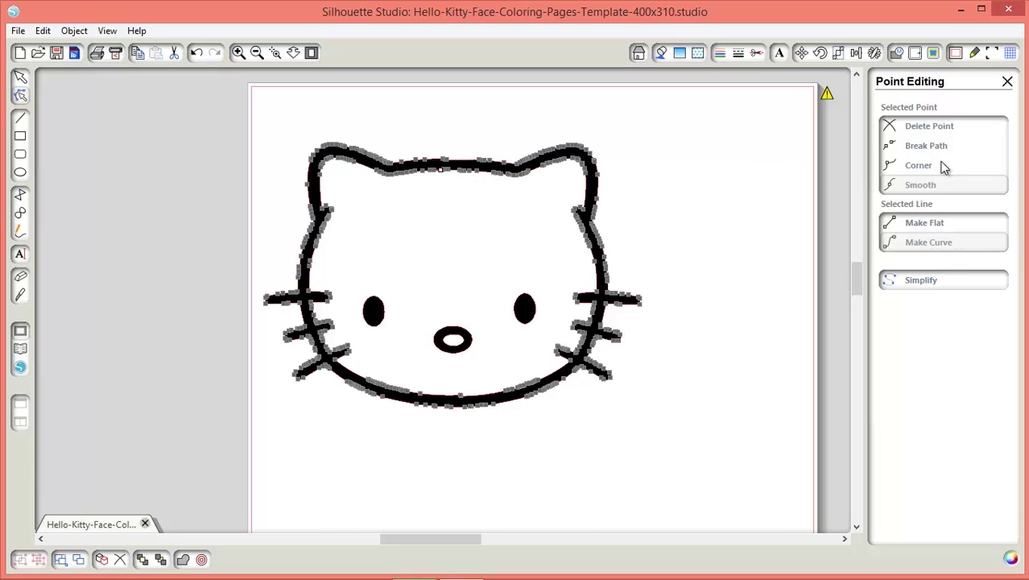
click(933, 126)
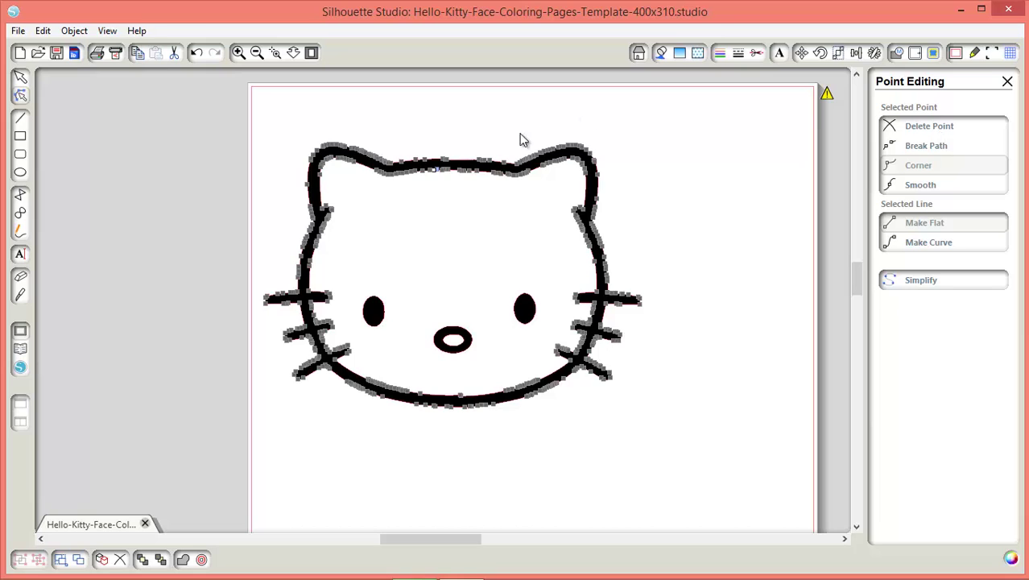
click(921, 281)
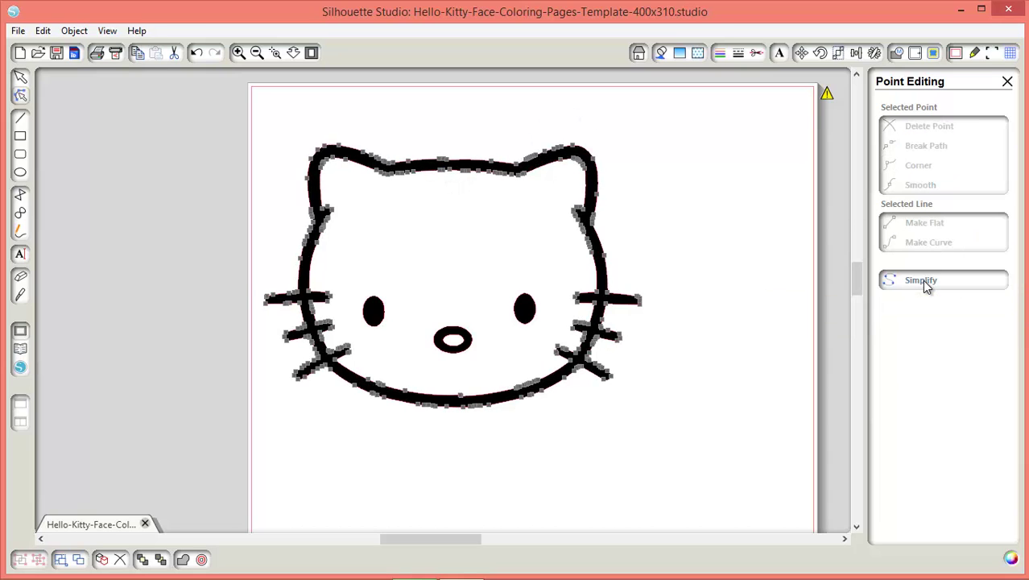
click(923, 281)
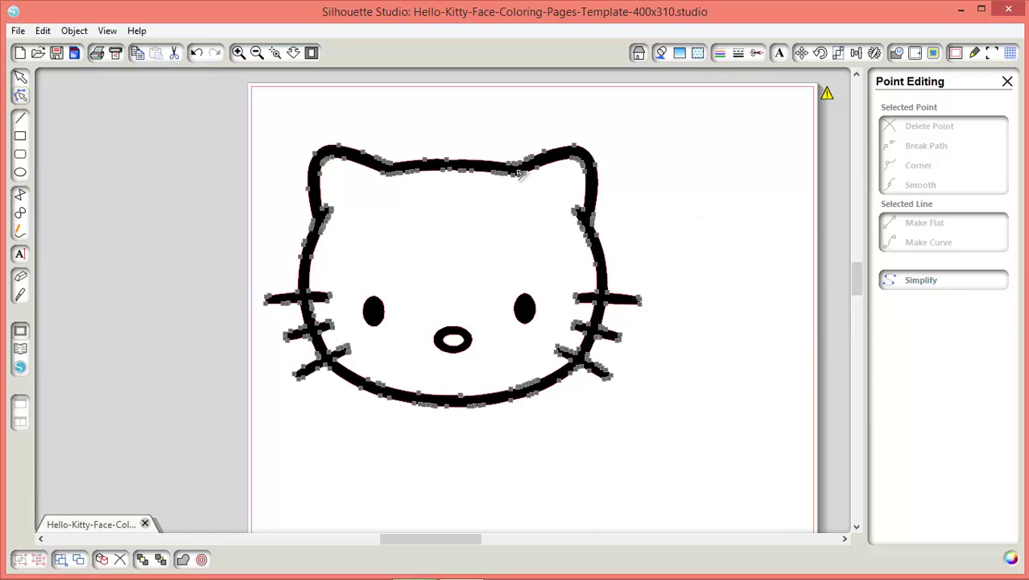
click(649, 187)
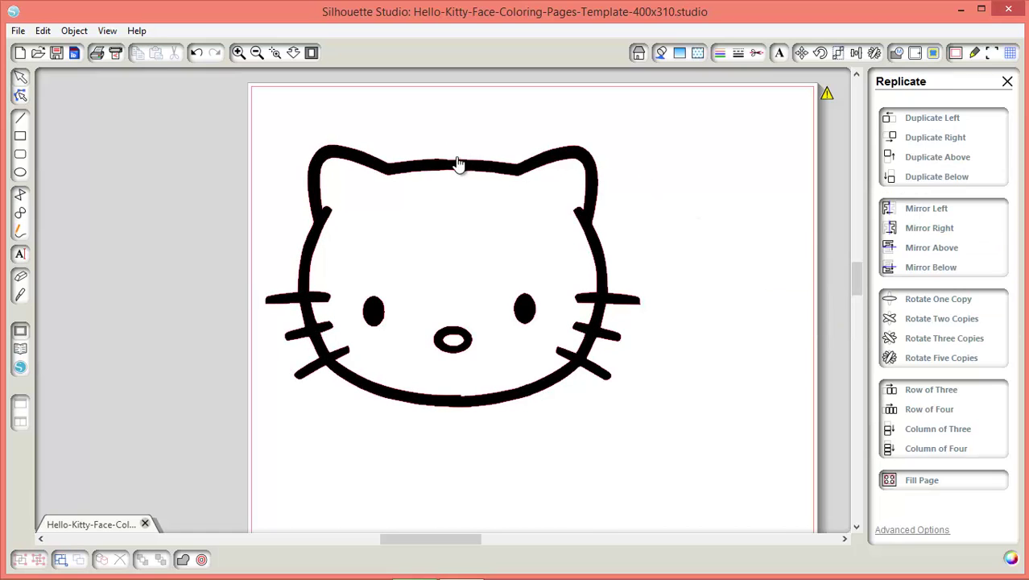